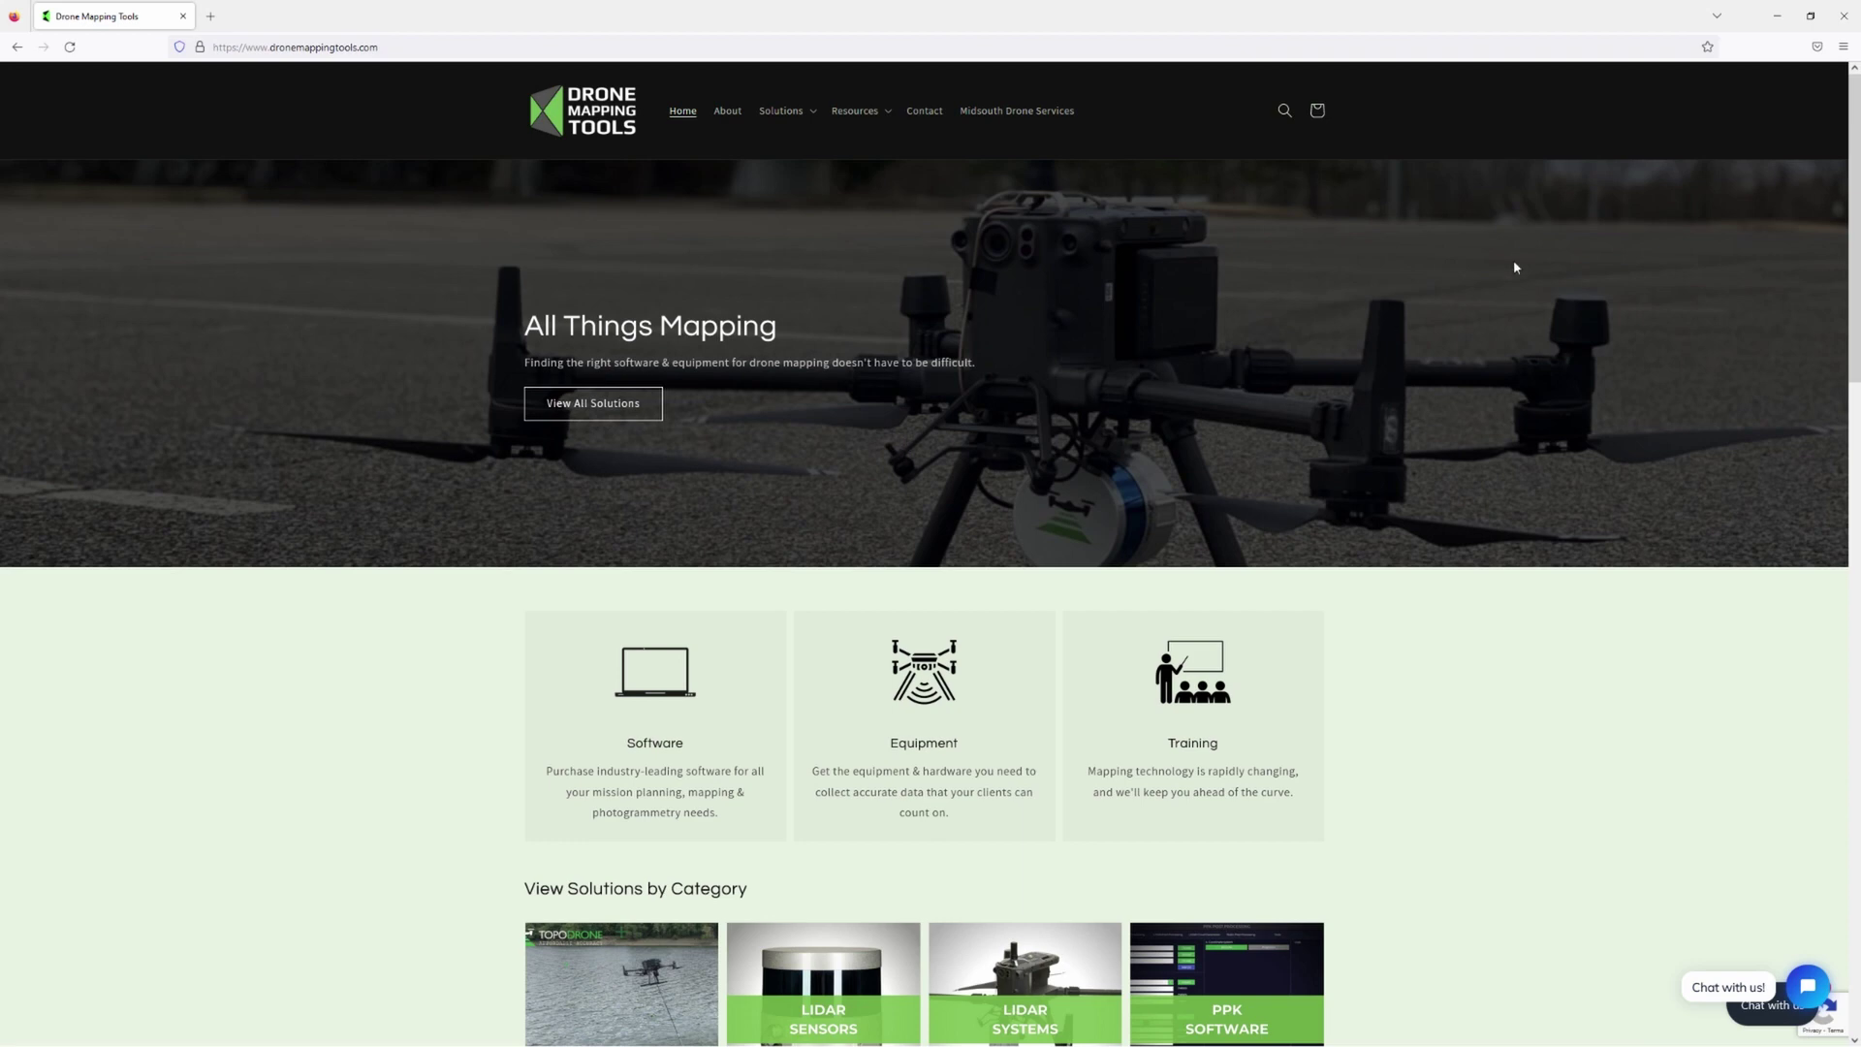
Hide the browser so the TopoDrone RTK Post Processing window is visible
{"action": "left_click", "coordinate": [1774, 20]}
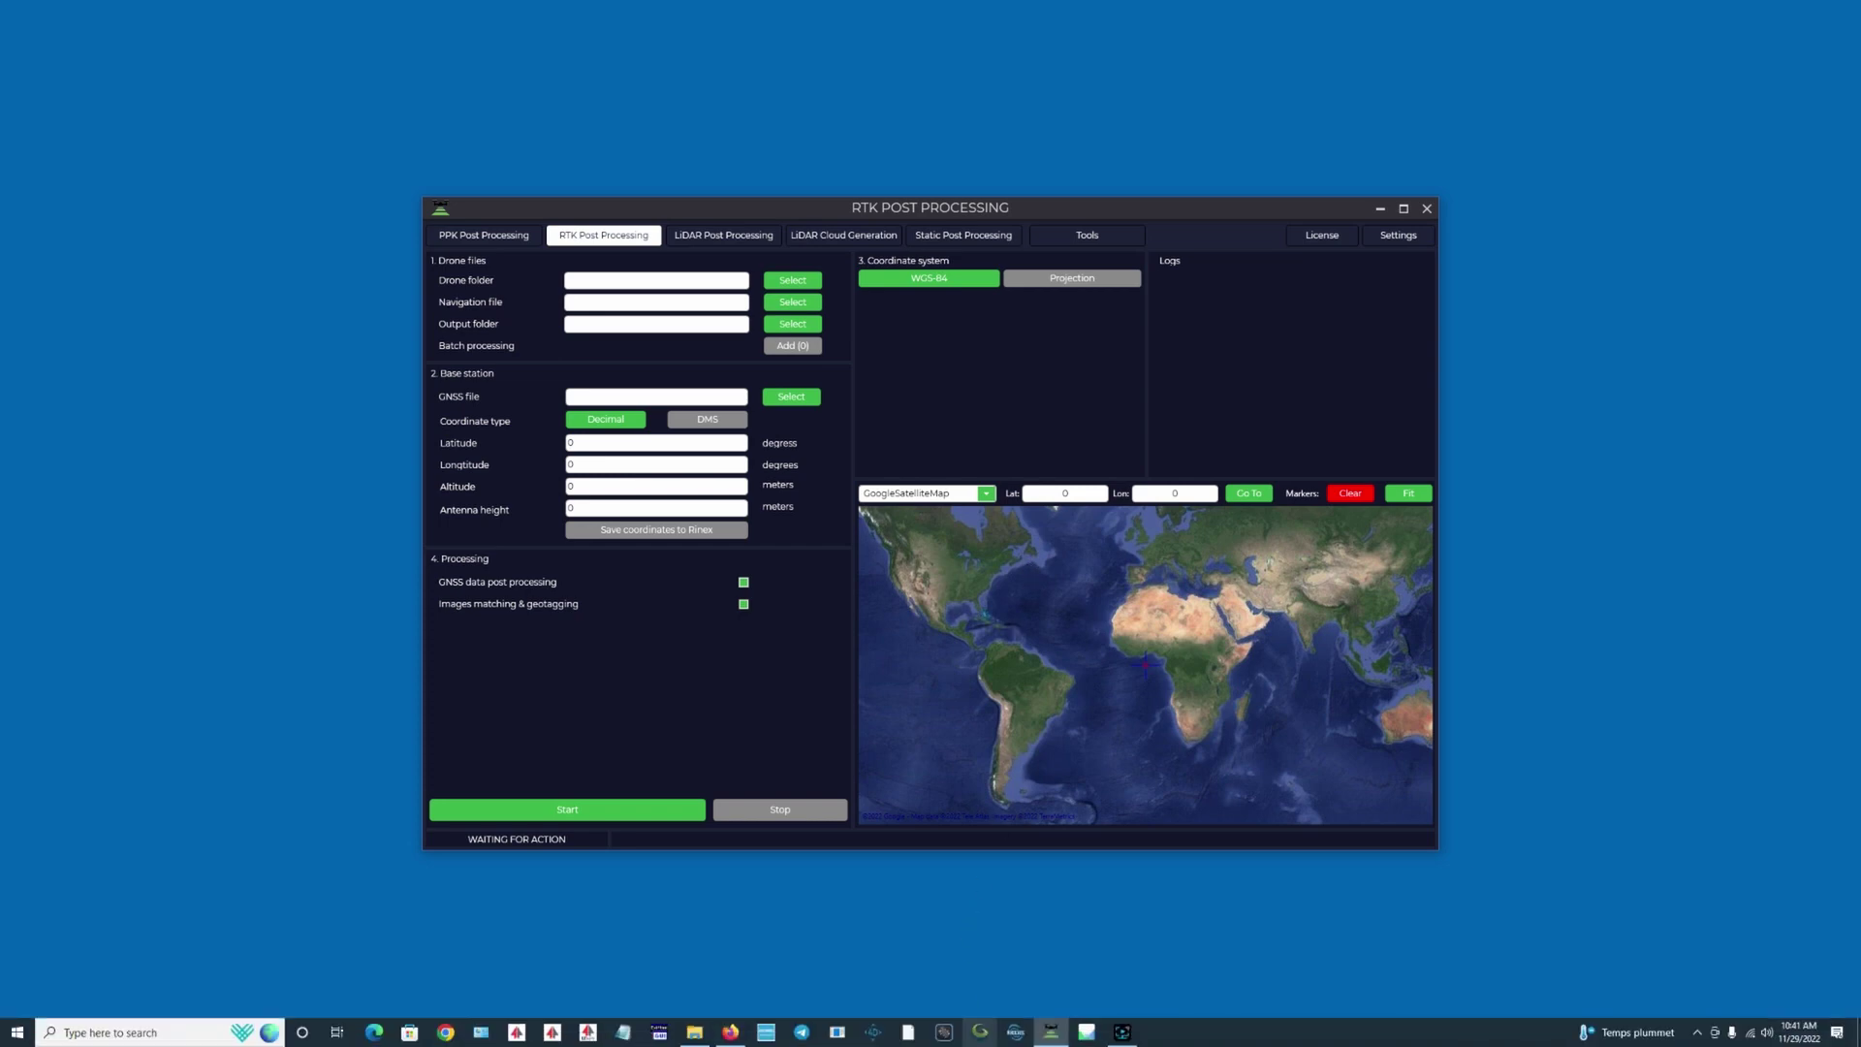
{"action": "left_click", "coordinate": [695, 1032]}
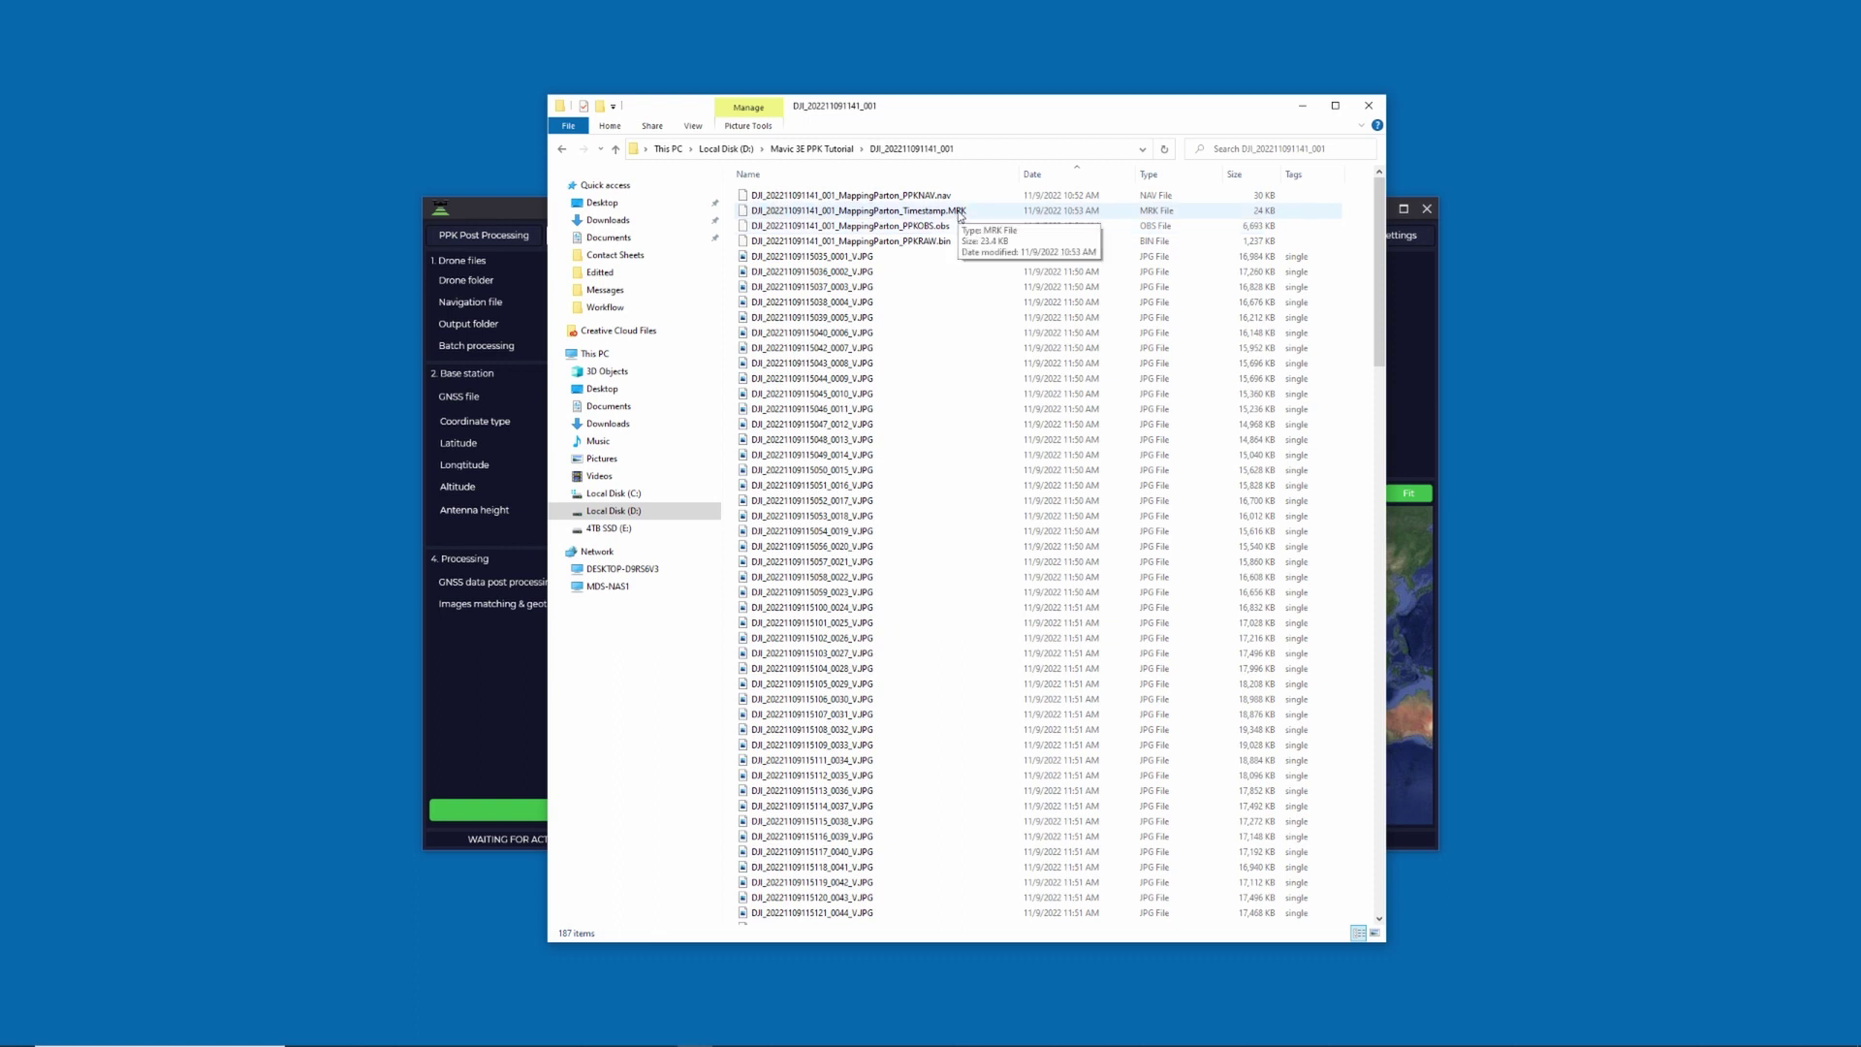
{"action": "left_click", "coordinate": [965, 212]}
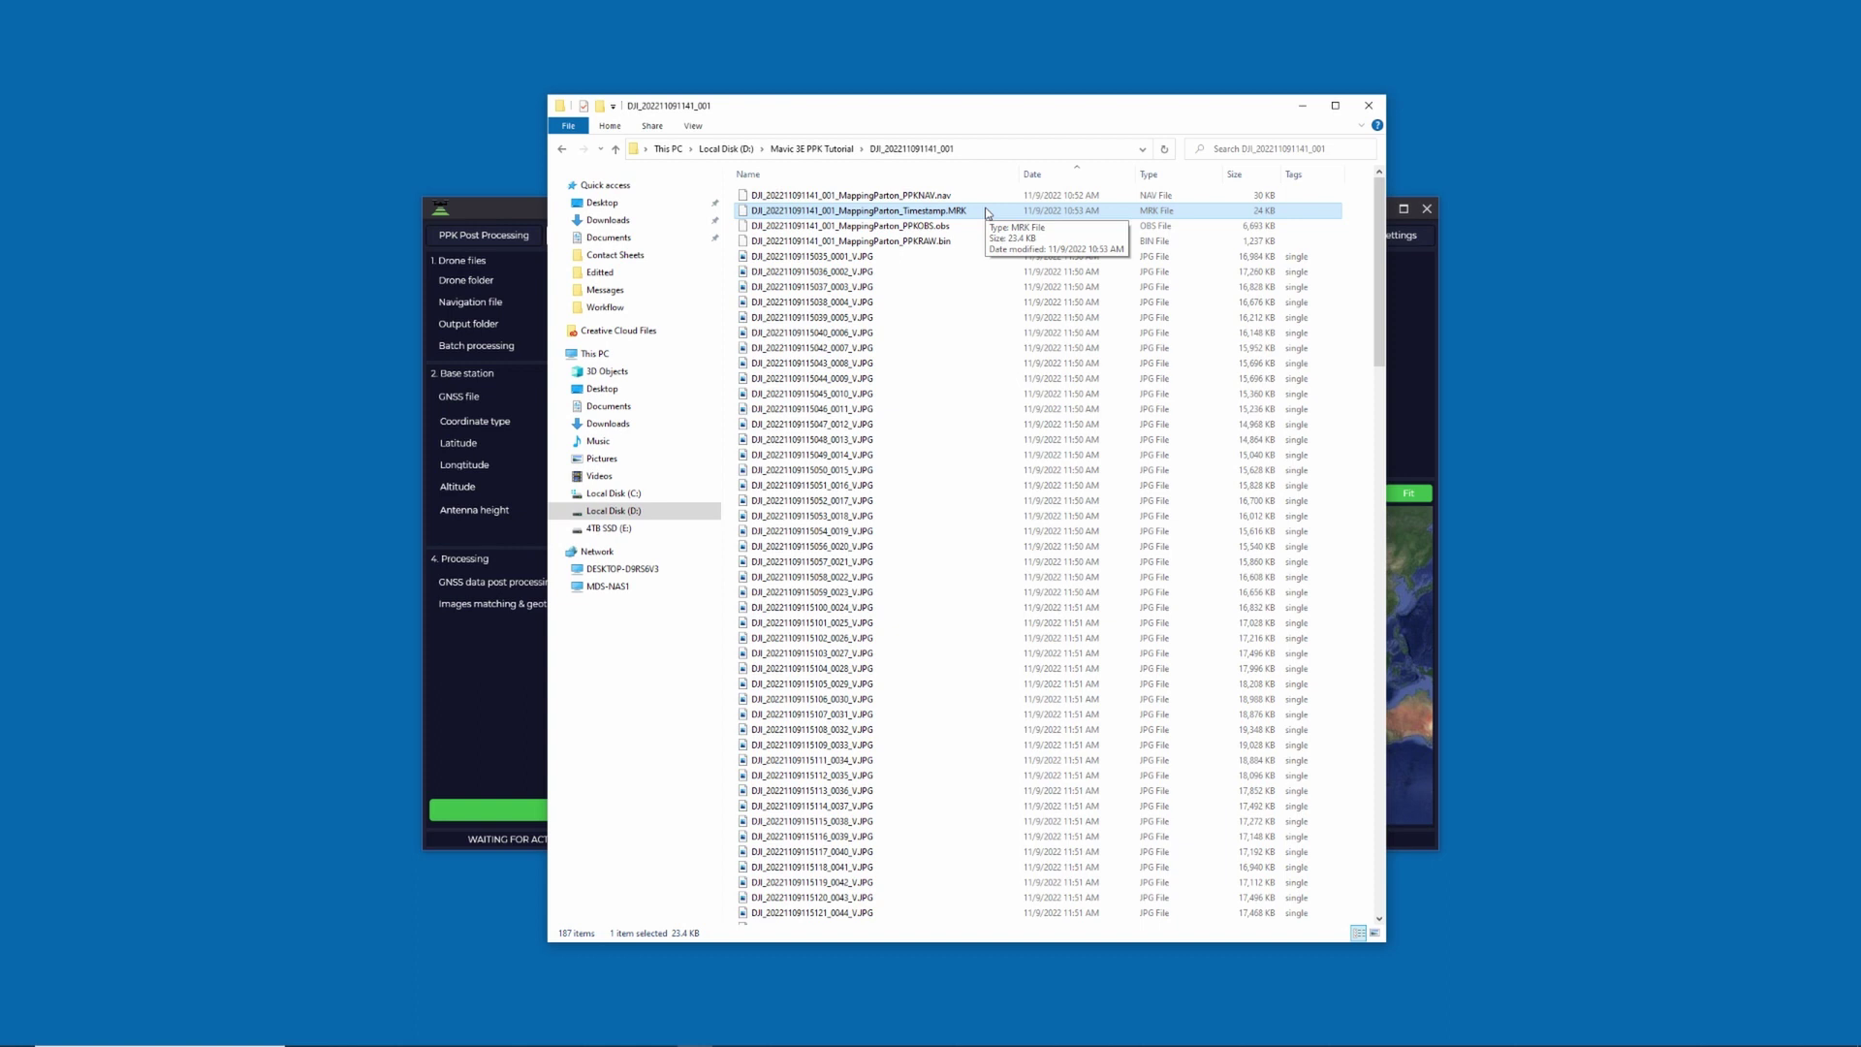
{"action": "left_click", "coordinate": [1301, 106]}
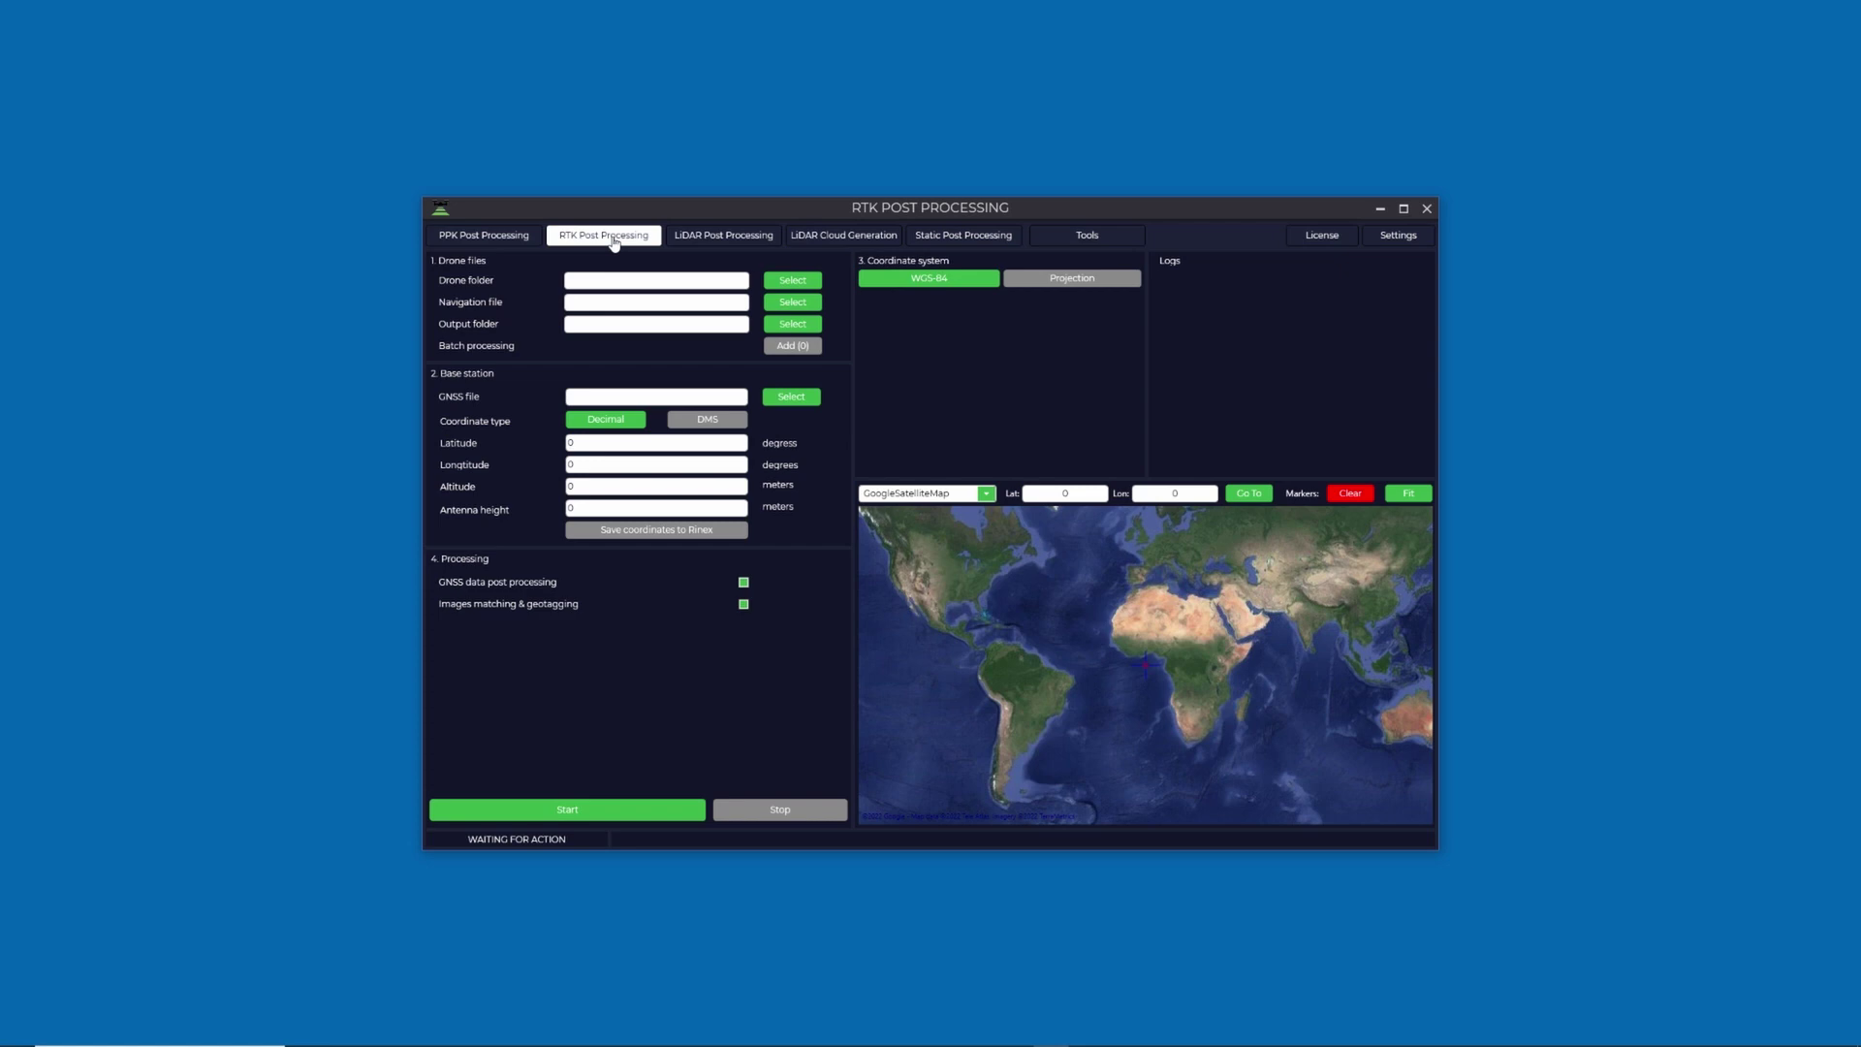
{"action": "left_click", "coordinate": [793, 283]}
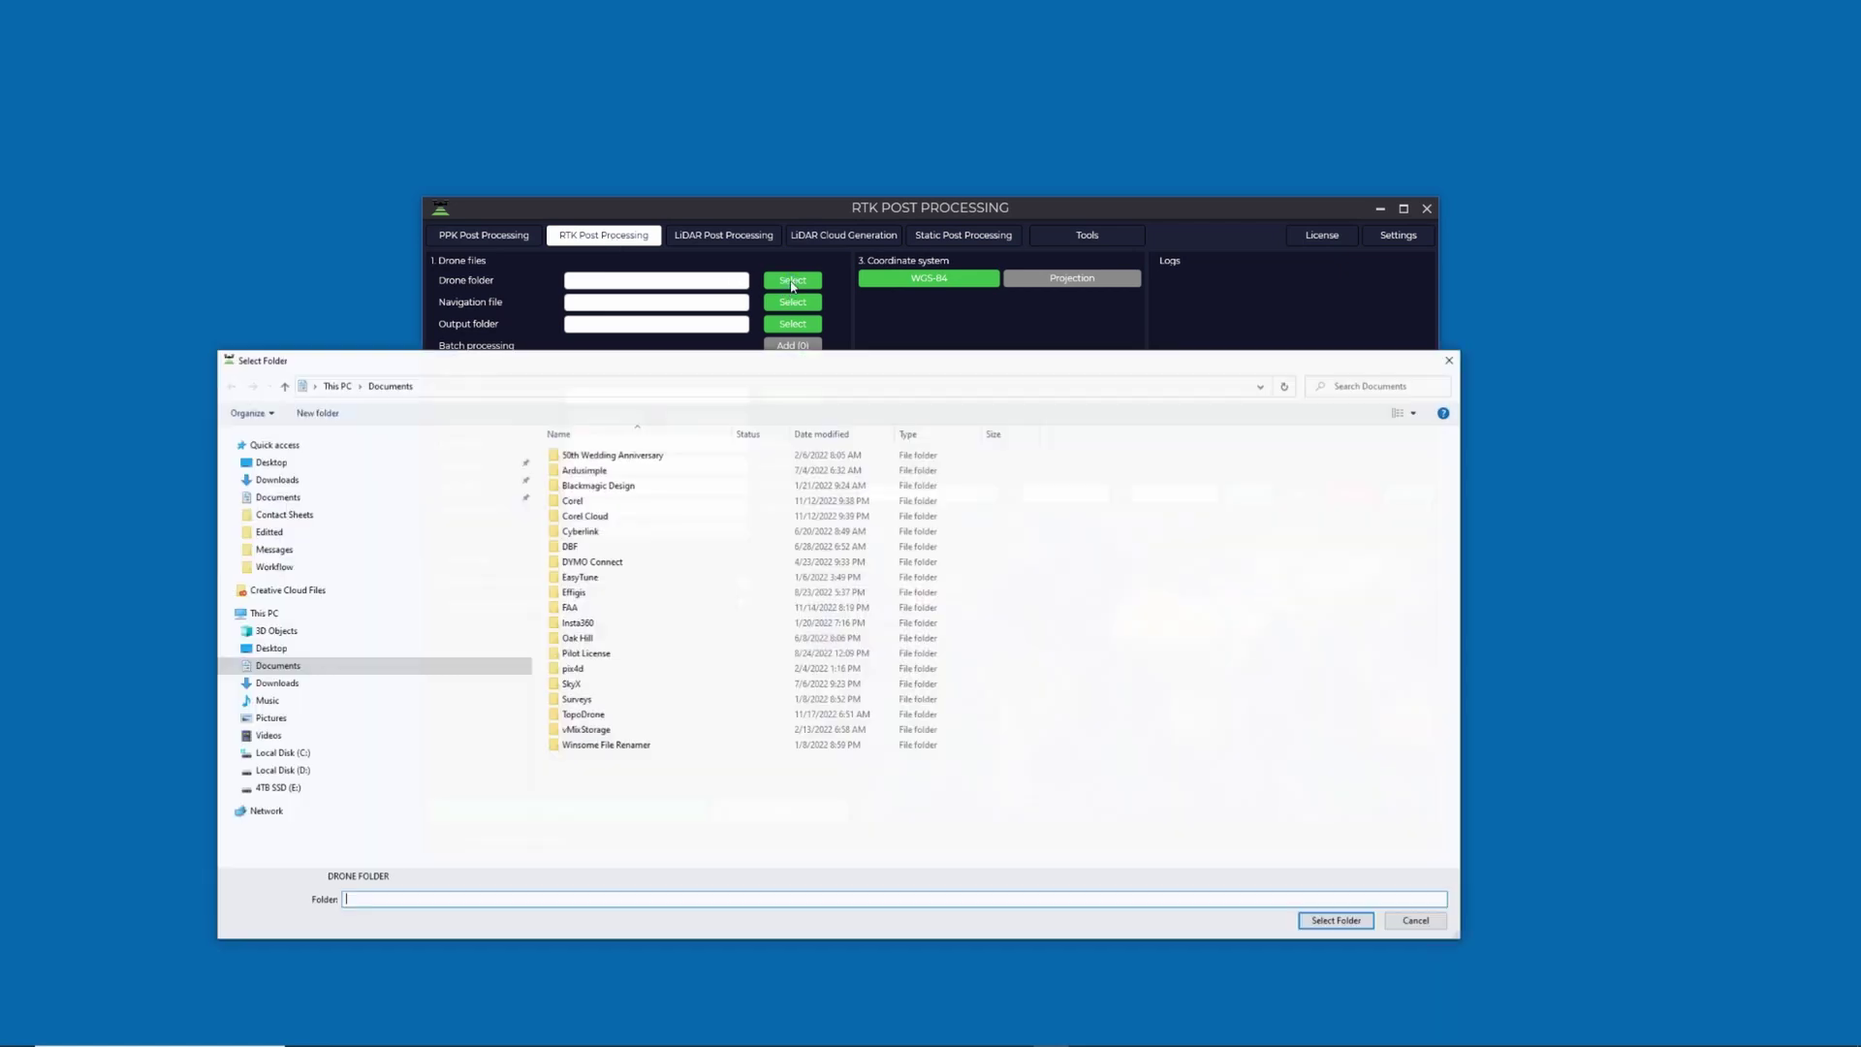
{"action": "left_click", "coordinate": [284, 771]}
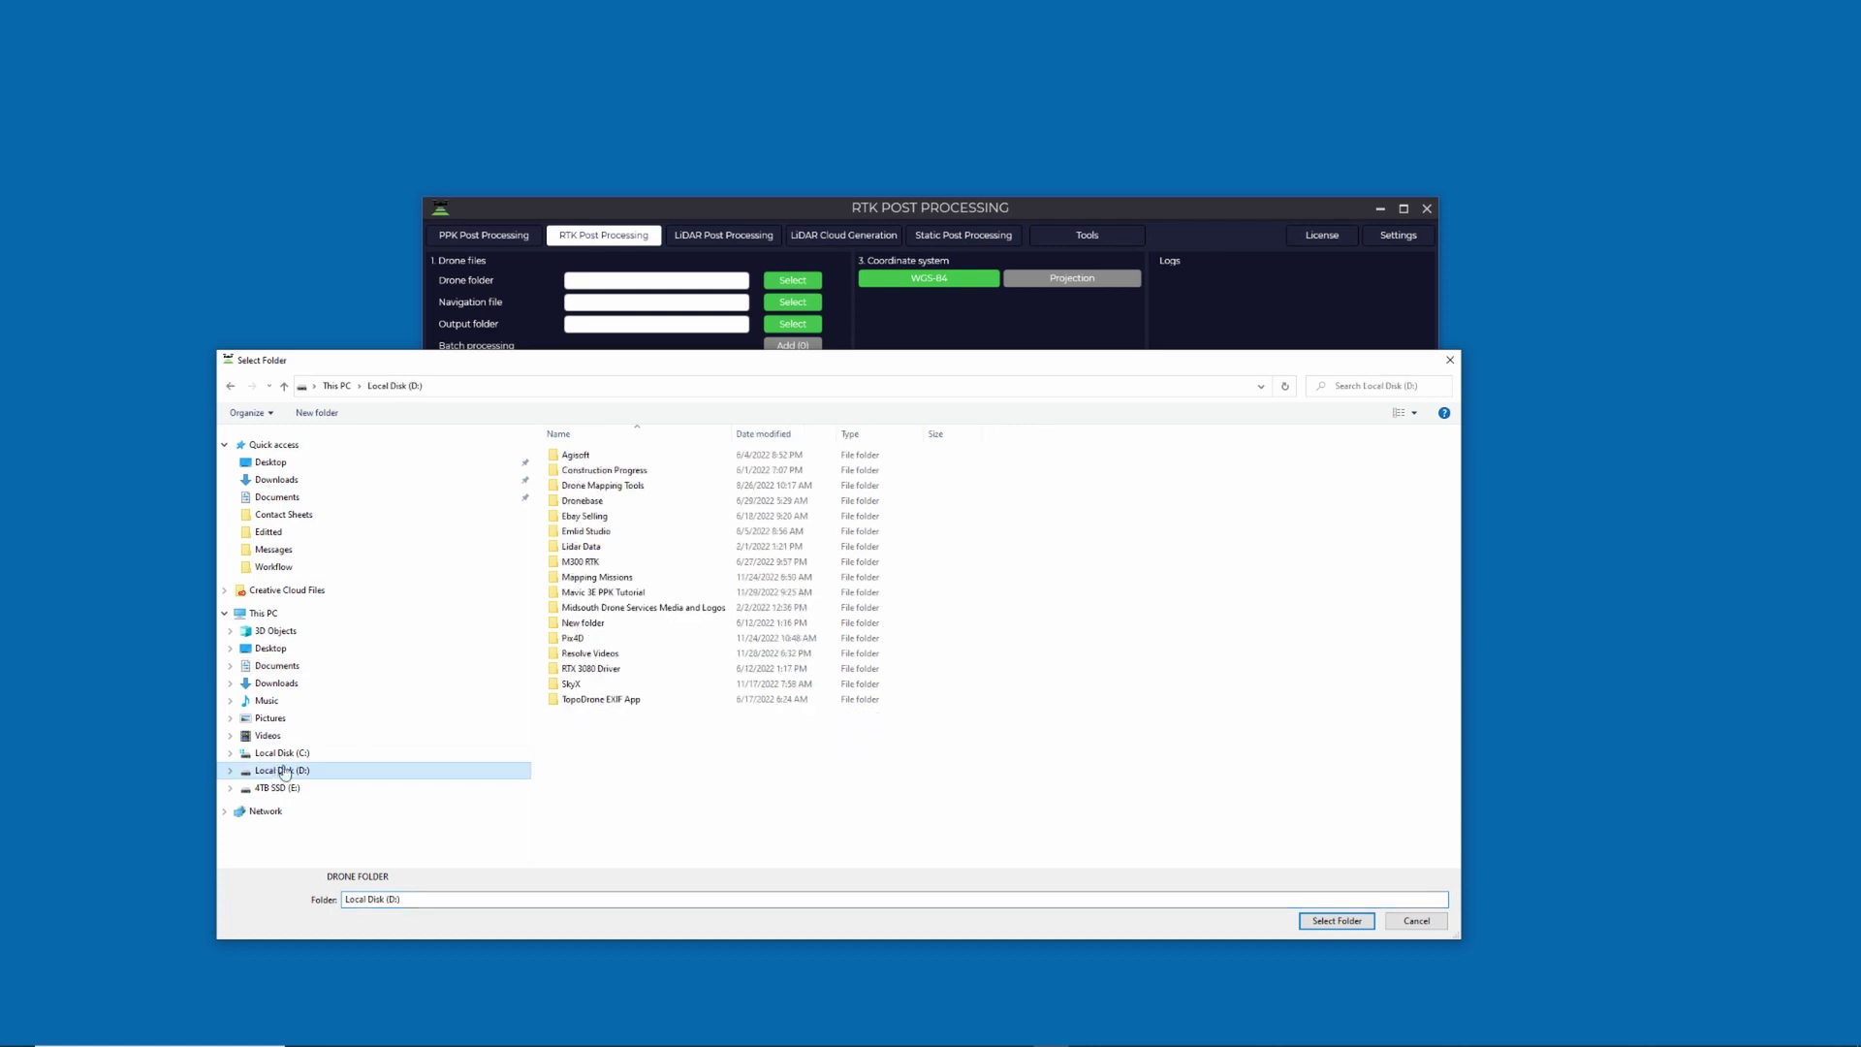
{"action": "double_click", "coordinate": [602, 593]}
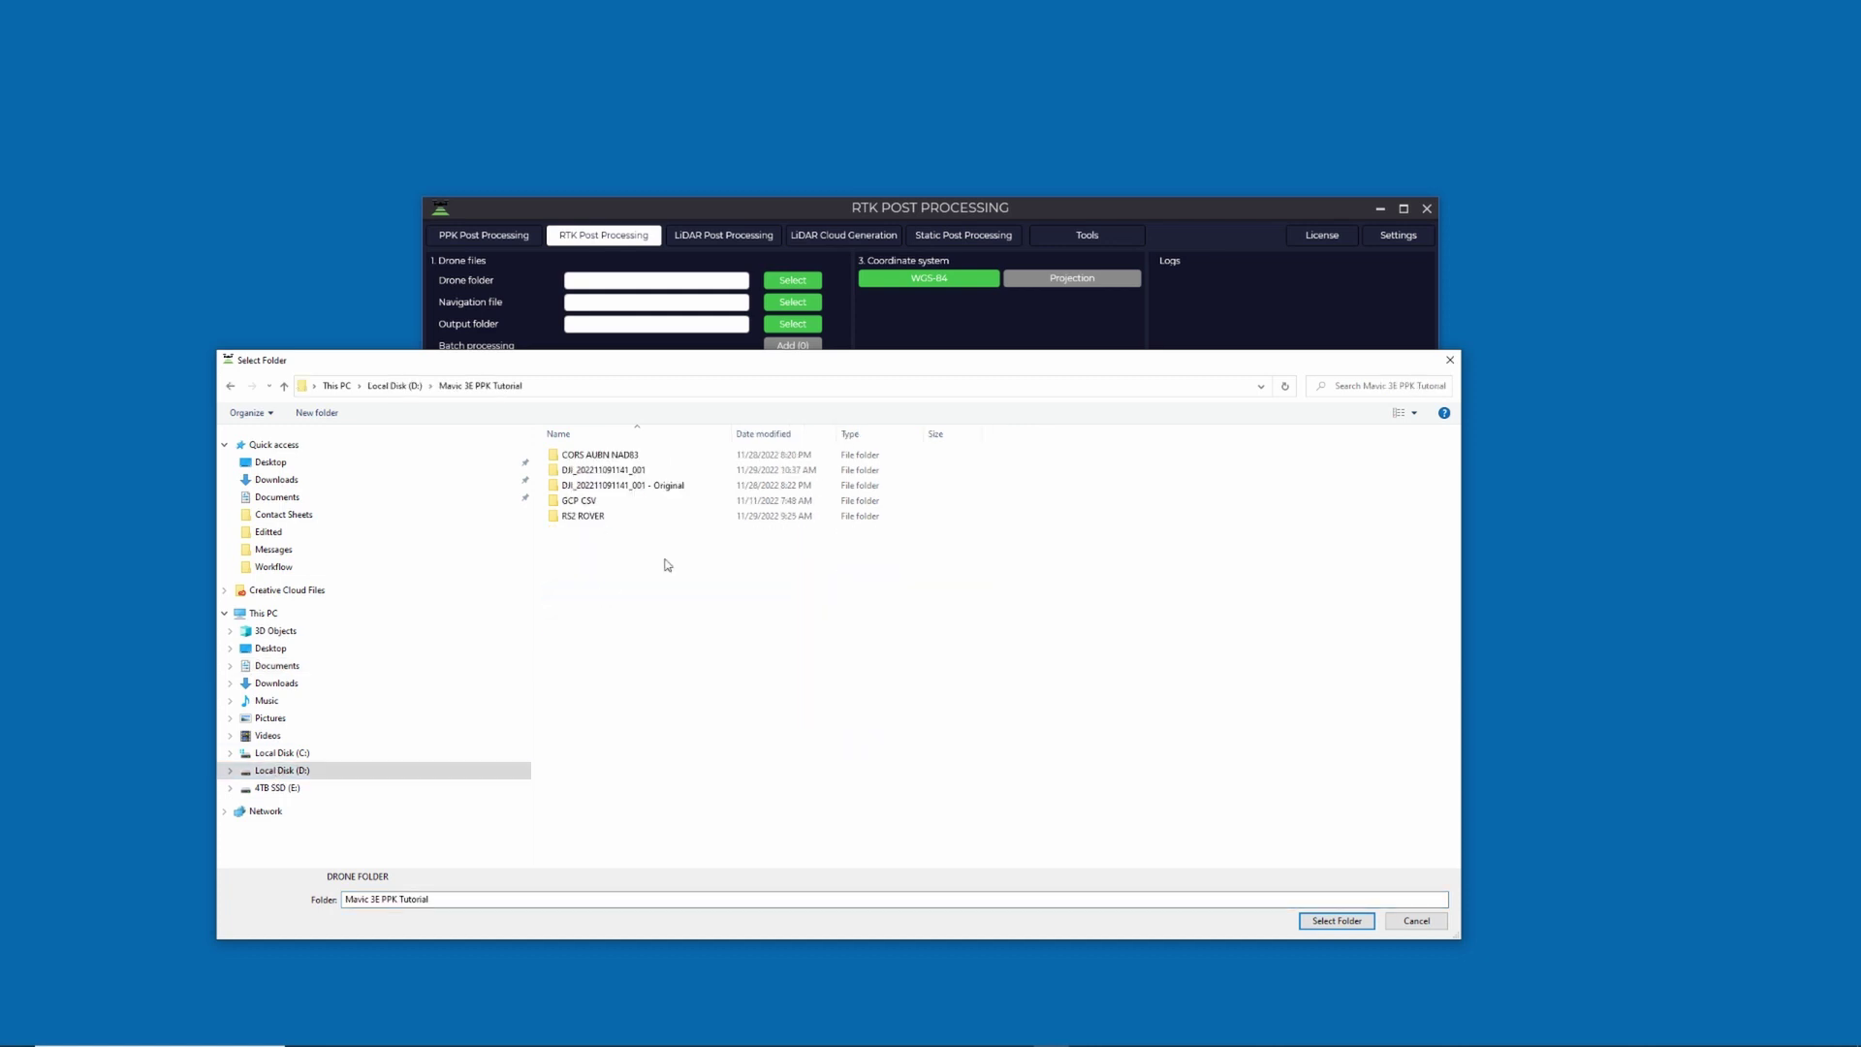
{"action": "double_click", "coordinate": [608, 473]}
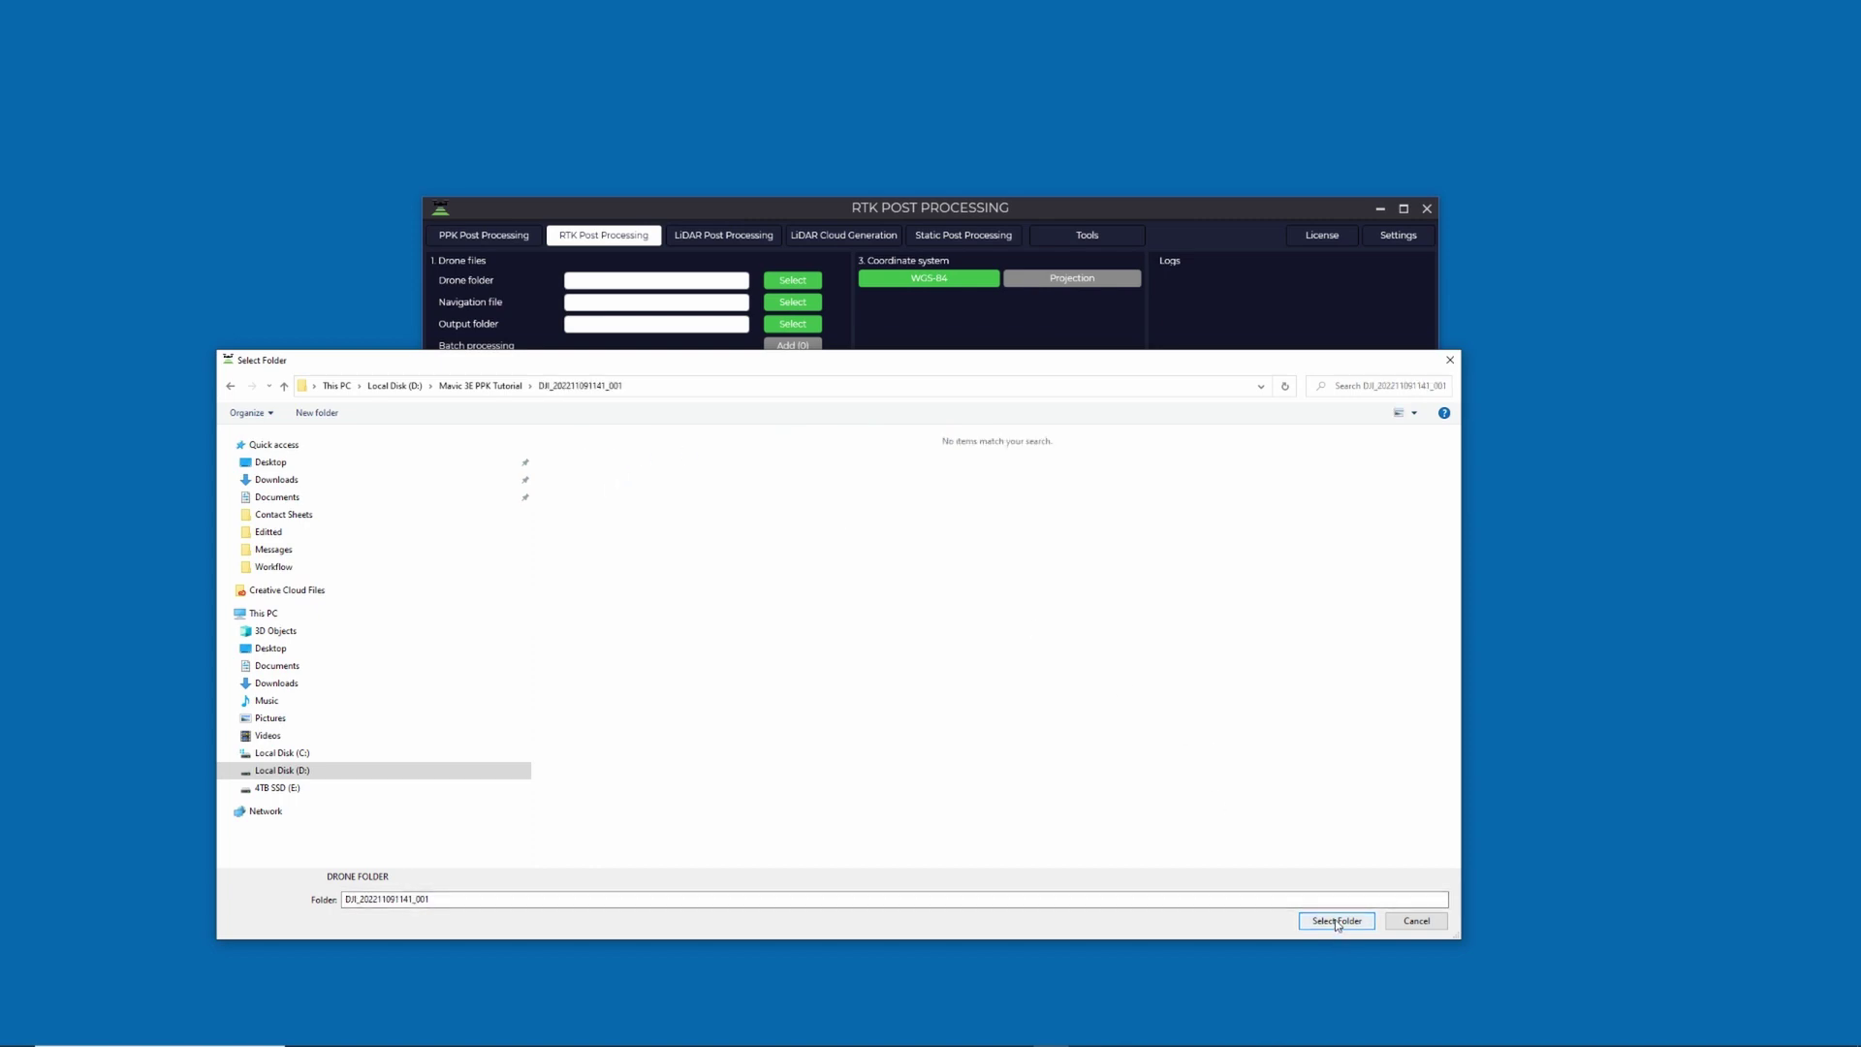
{"action": "left_click", "coordinate": [1336, 921]}
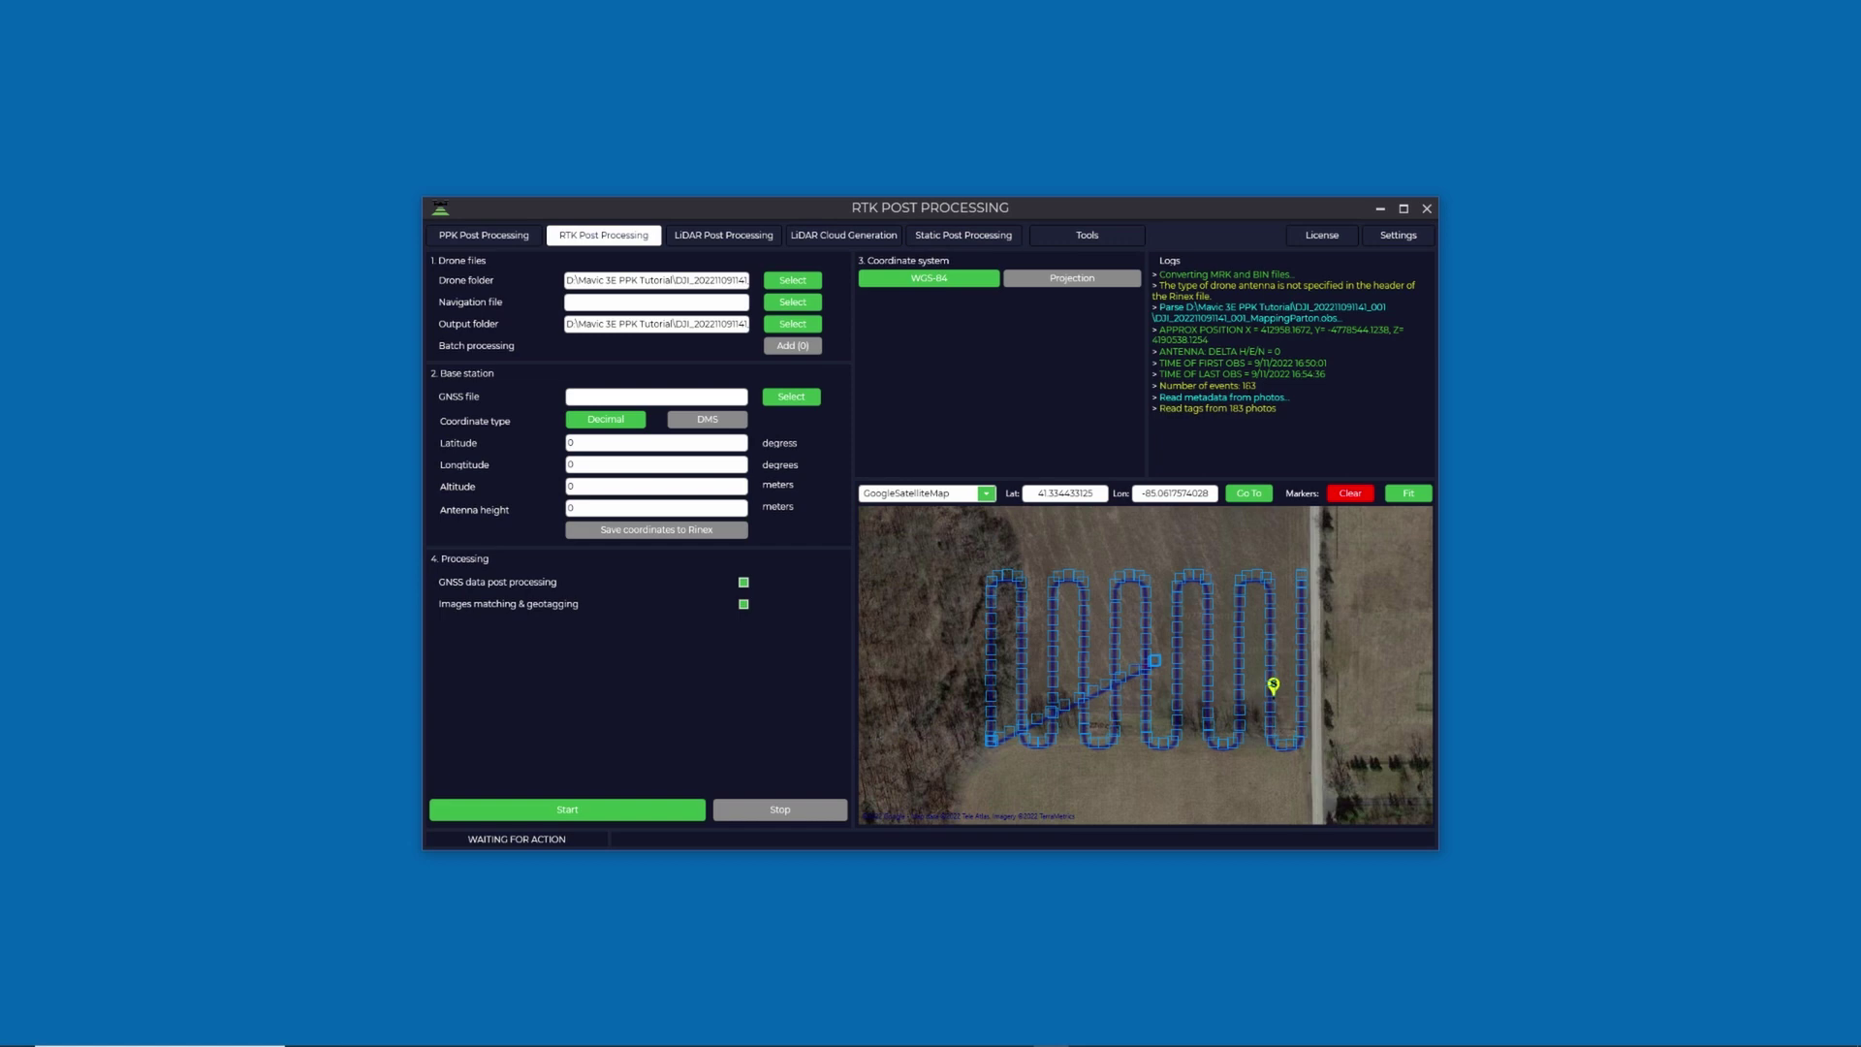
Load aubn3130.22n from the CORS AUBN NAD83 folder as the navigation file
{"action": "left_click", "coordinate": [796, 303]}
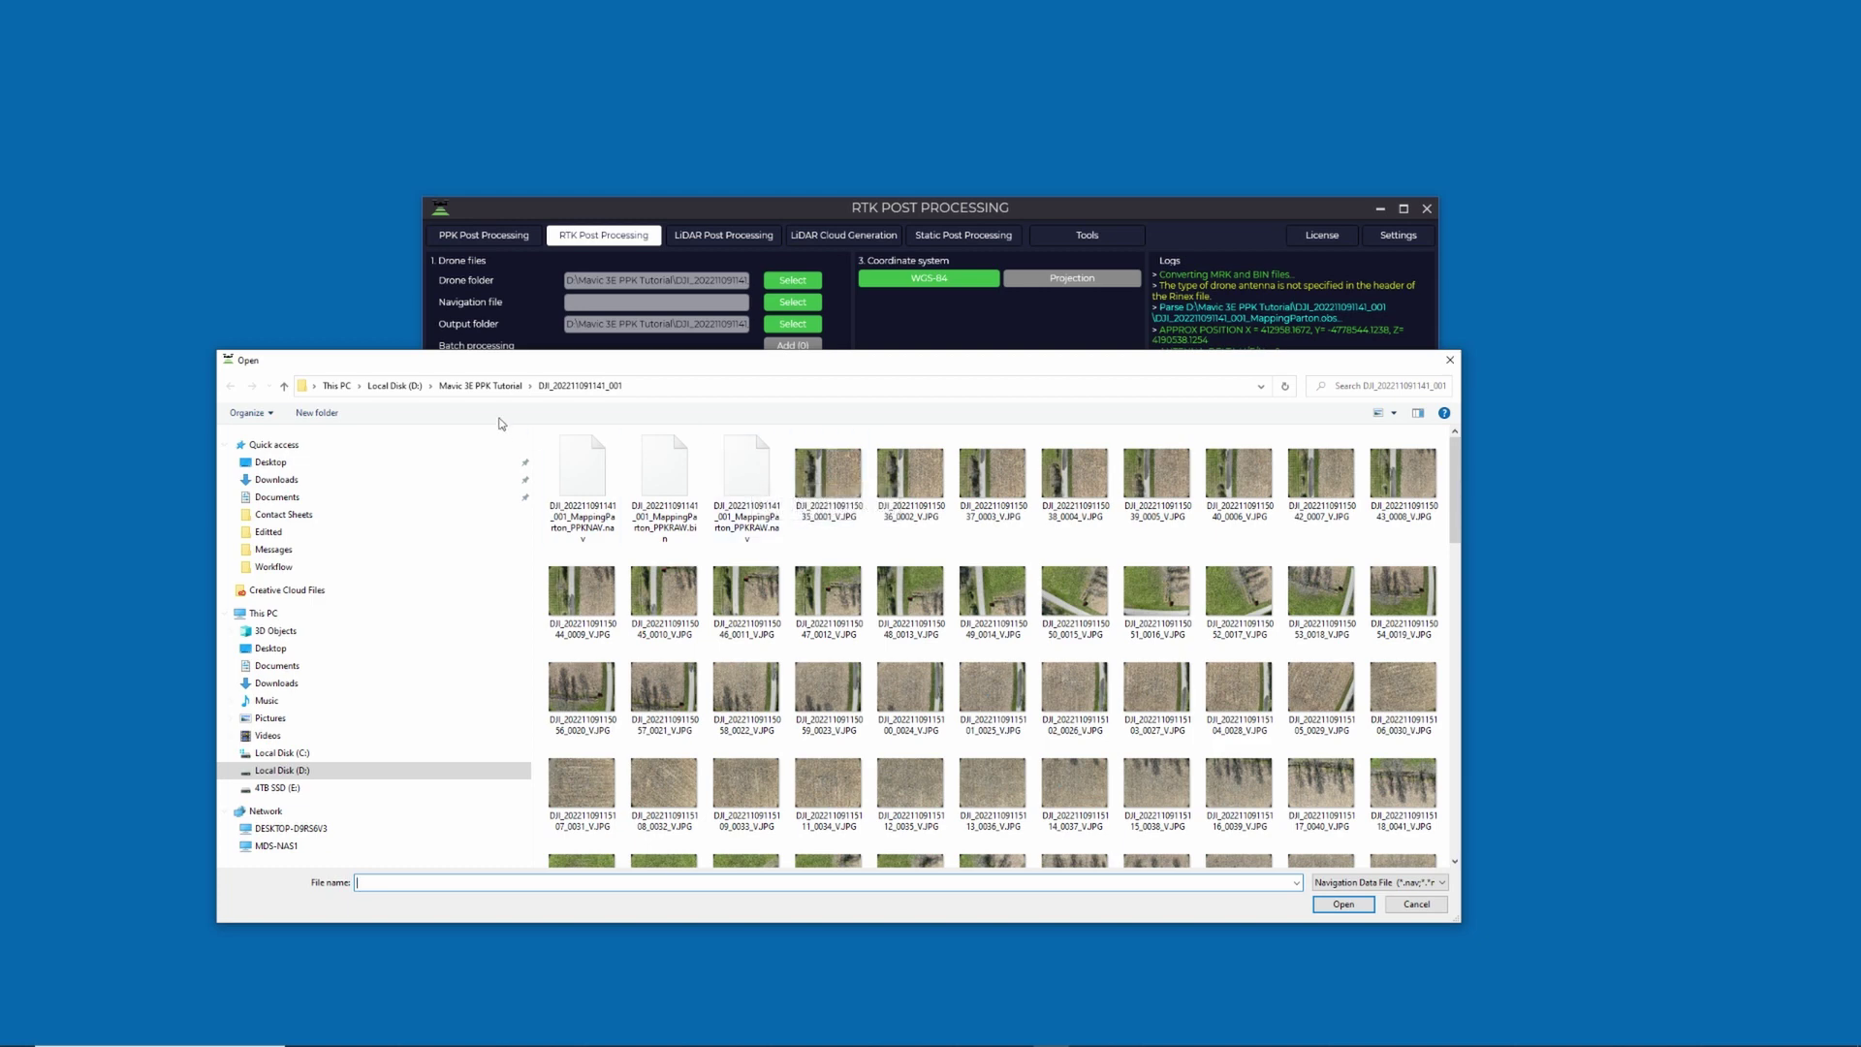
{"action": "left_click", "coordinate": [485, 386]}
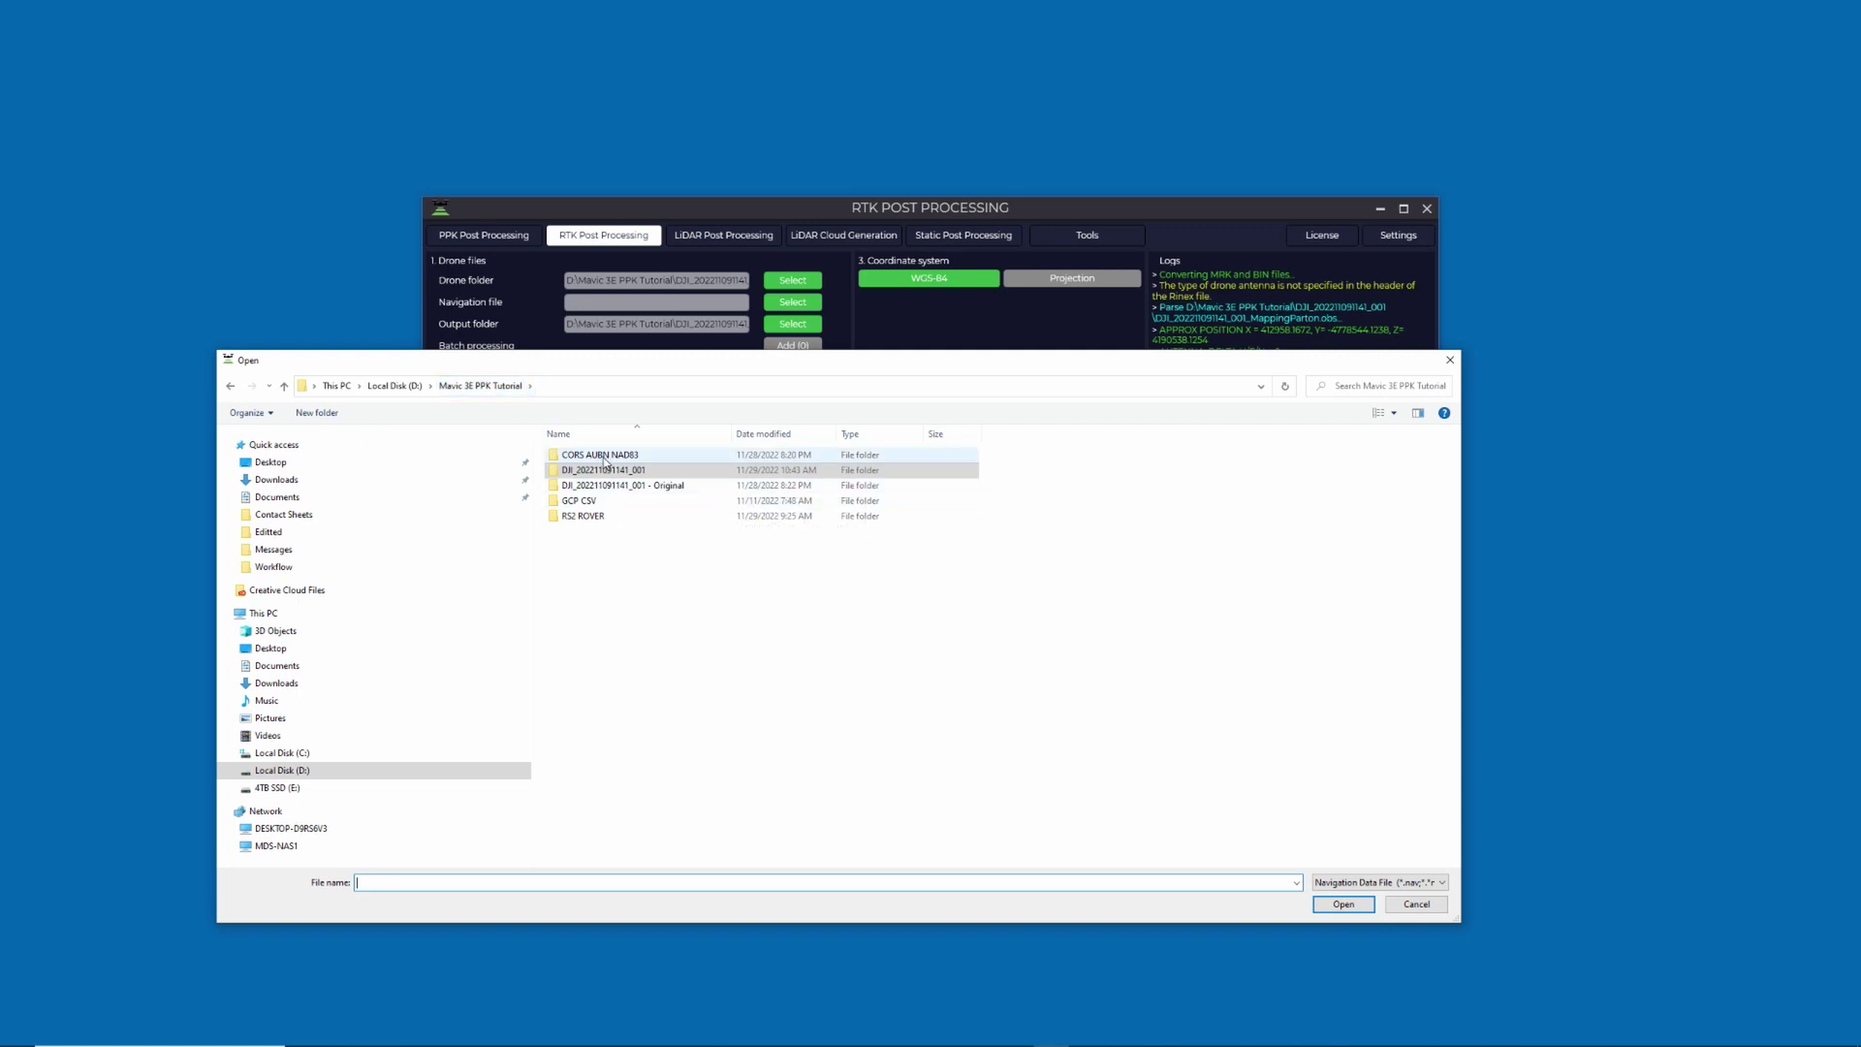
{"action": "double_click", "coordinate": [601, 456]}
{"action": "left_click", "coordinate": [591, 486]}
{"action": "left_click", "coordinate": [1342, 904]}
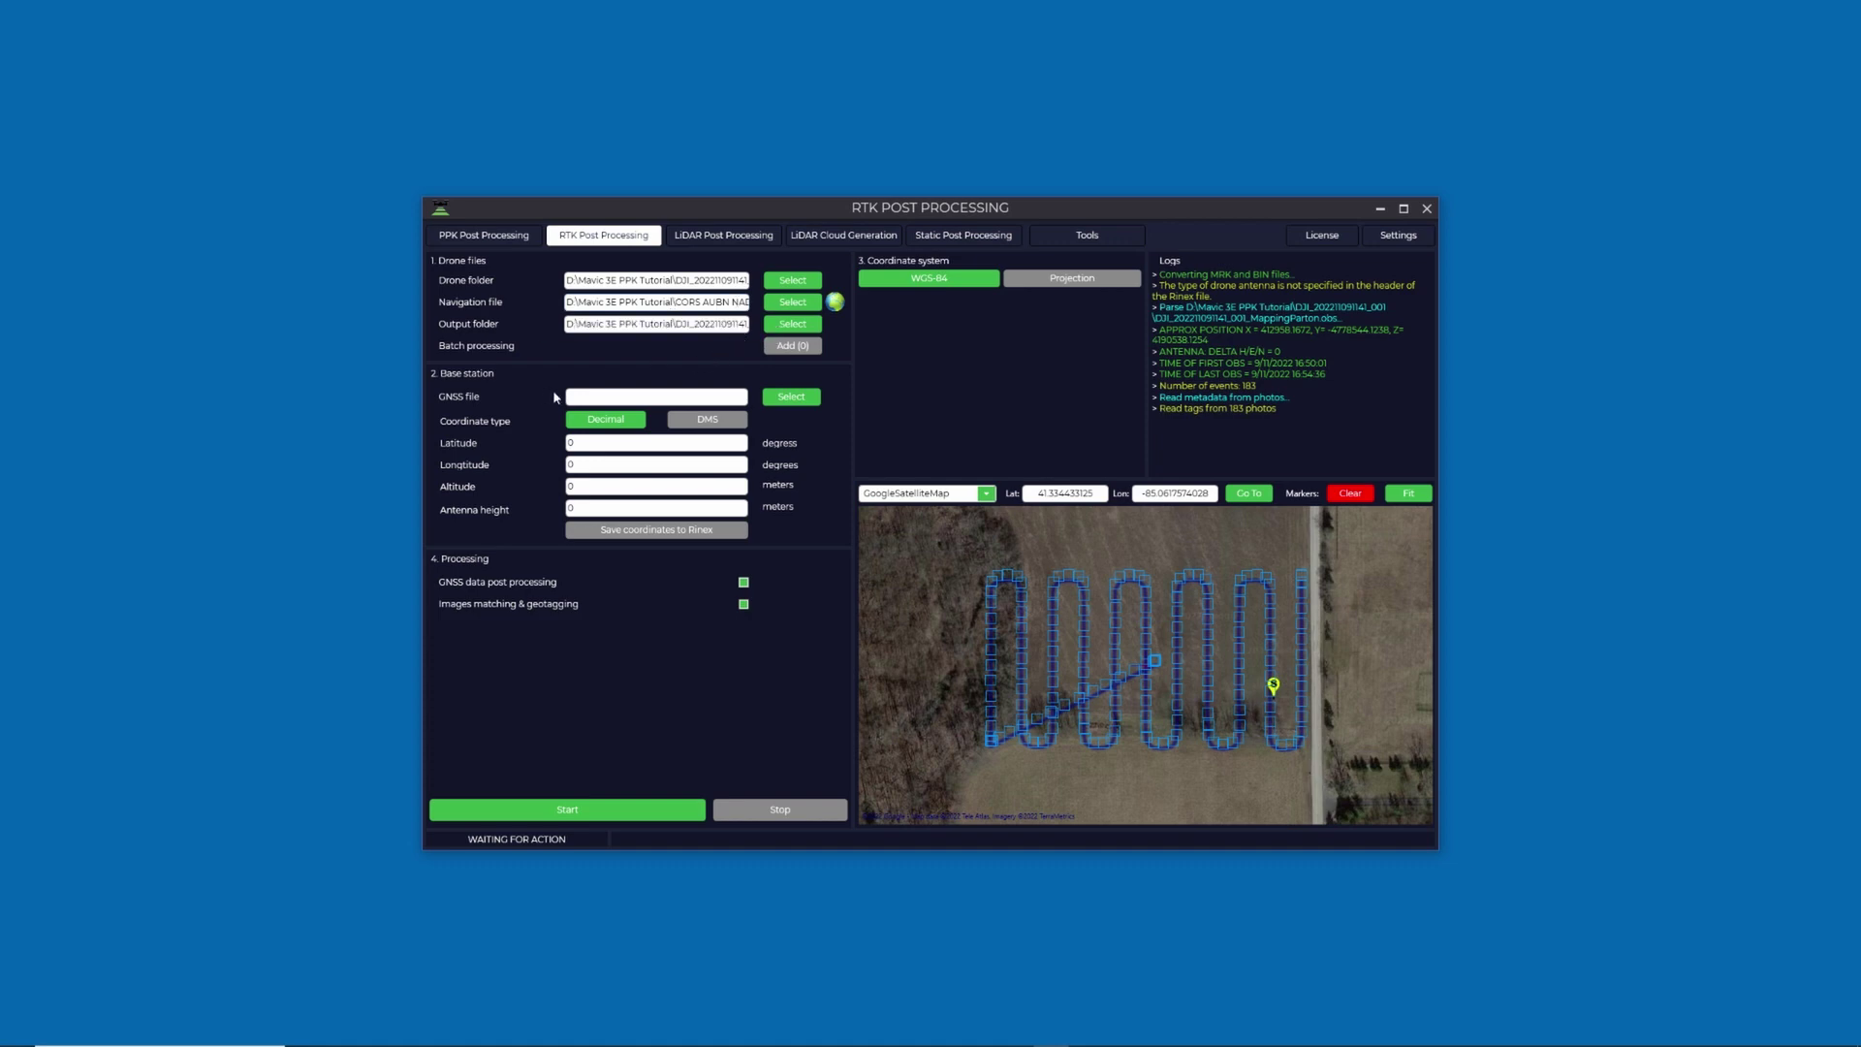
Load aubn3130.22o as the base GNSS file, filling the base coordinates and 244.454 m altitude
{"action": "left_click", "coordinate": [789, 398]}
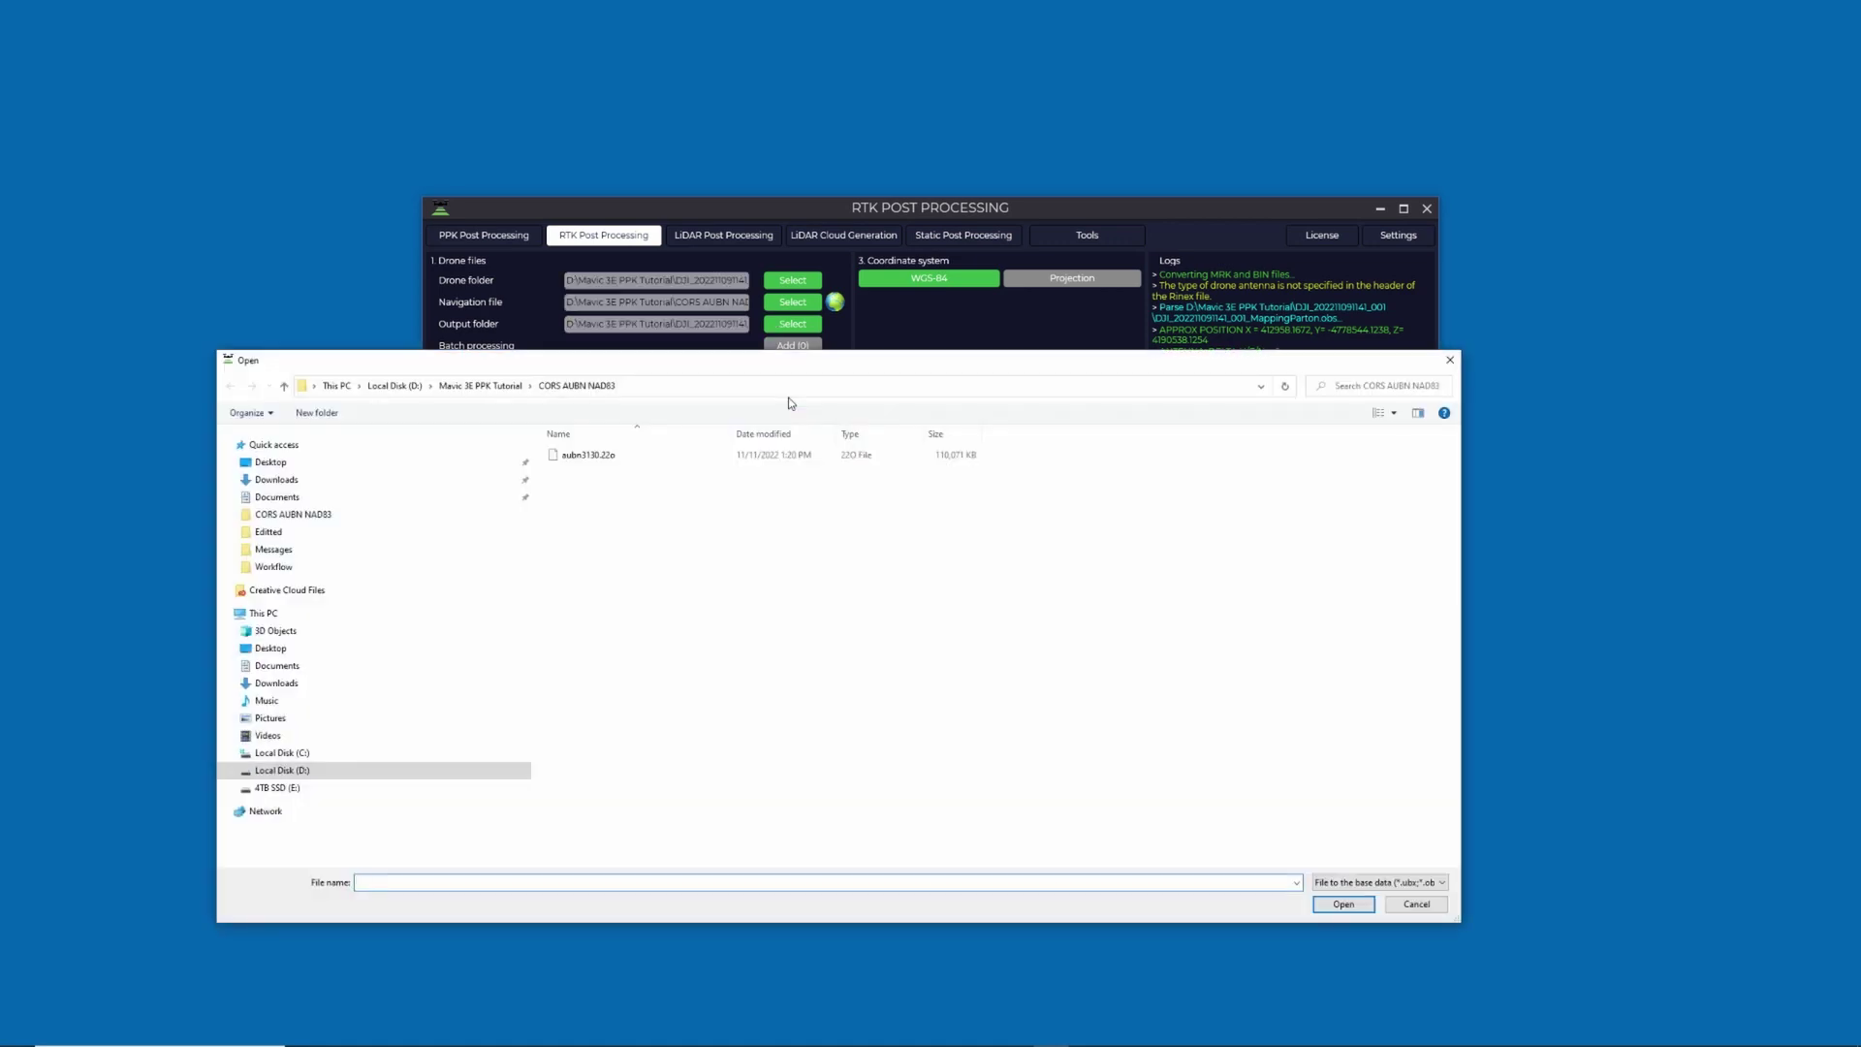
{"action": "left_click", "coordinate": [598, 457]}
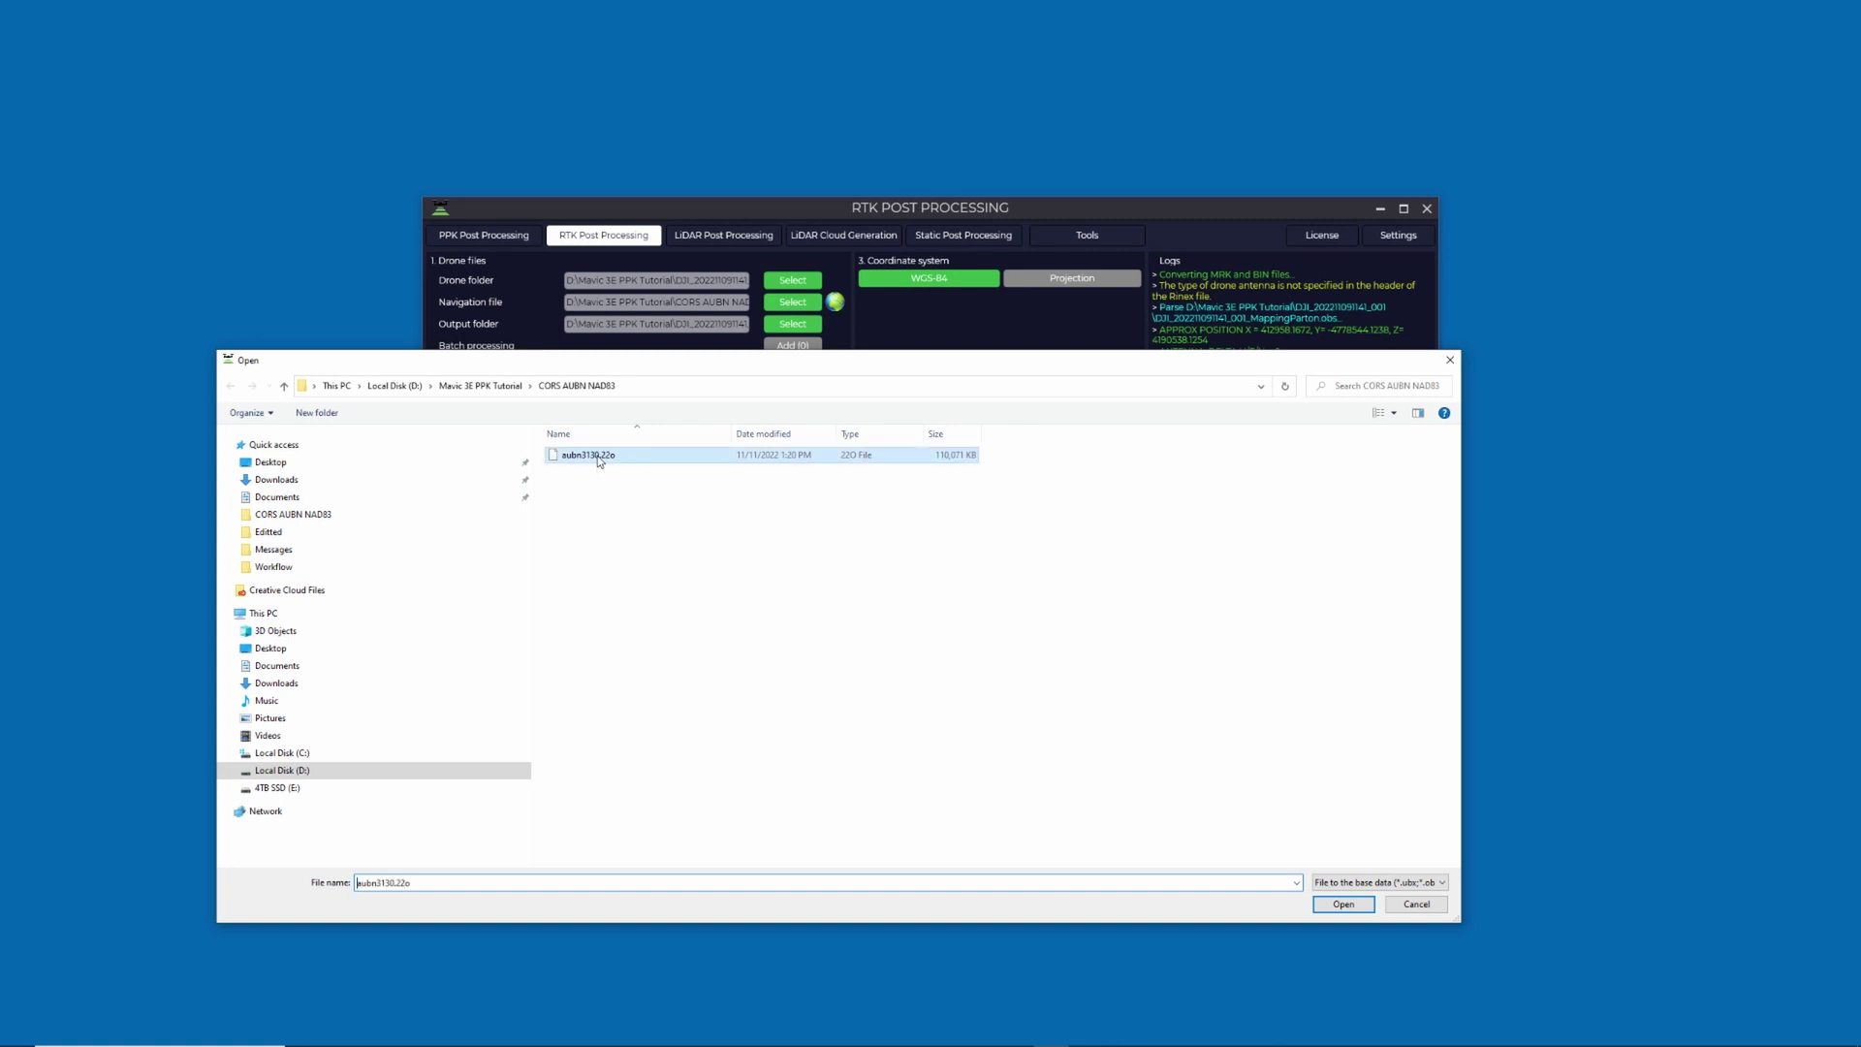
{"action": "left_click", "coordinate": [1343, 905]}
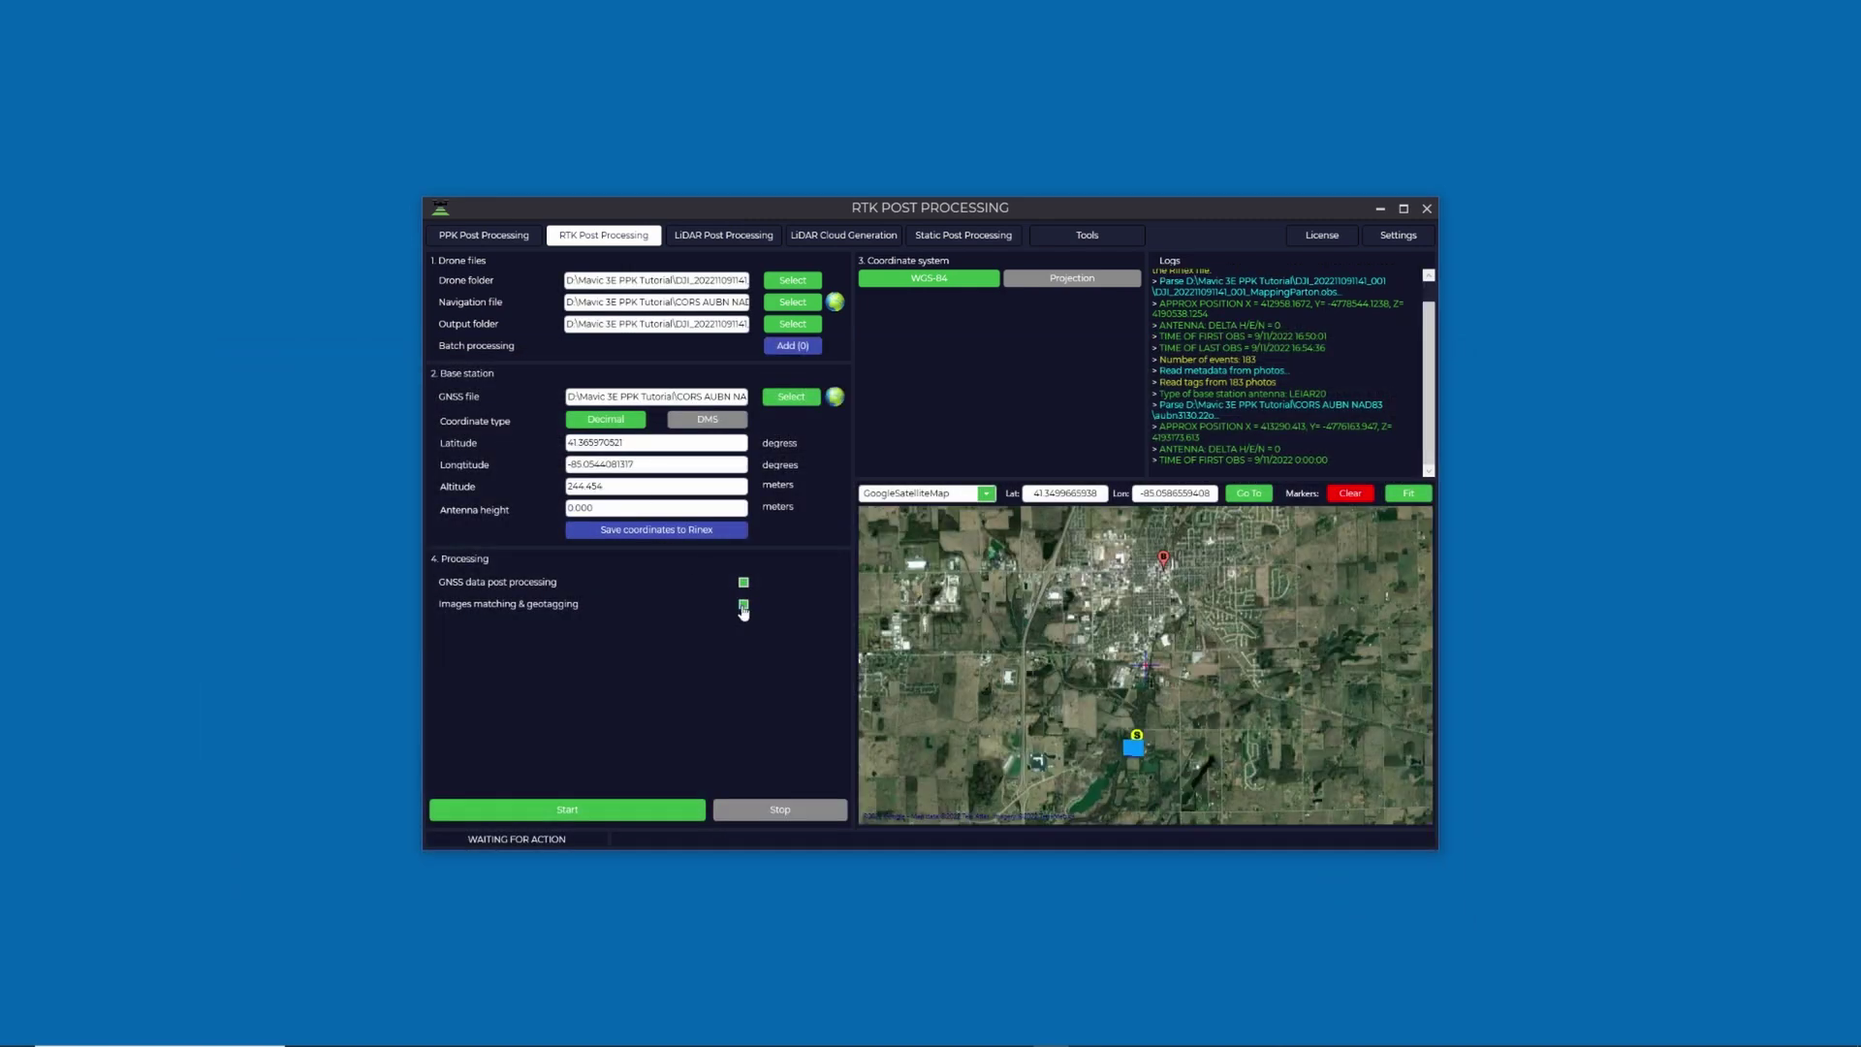
{"action": "scroll", "coordinate": [1151, 771], "scroll_direction": "up", "scroll_amount": 3}
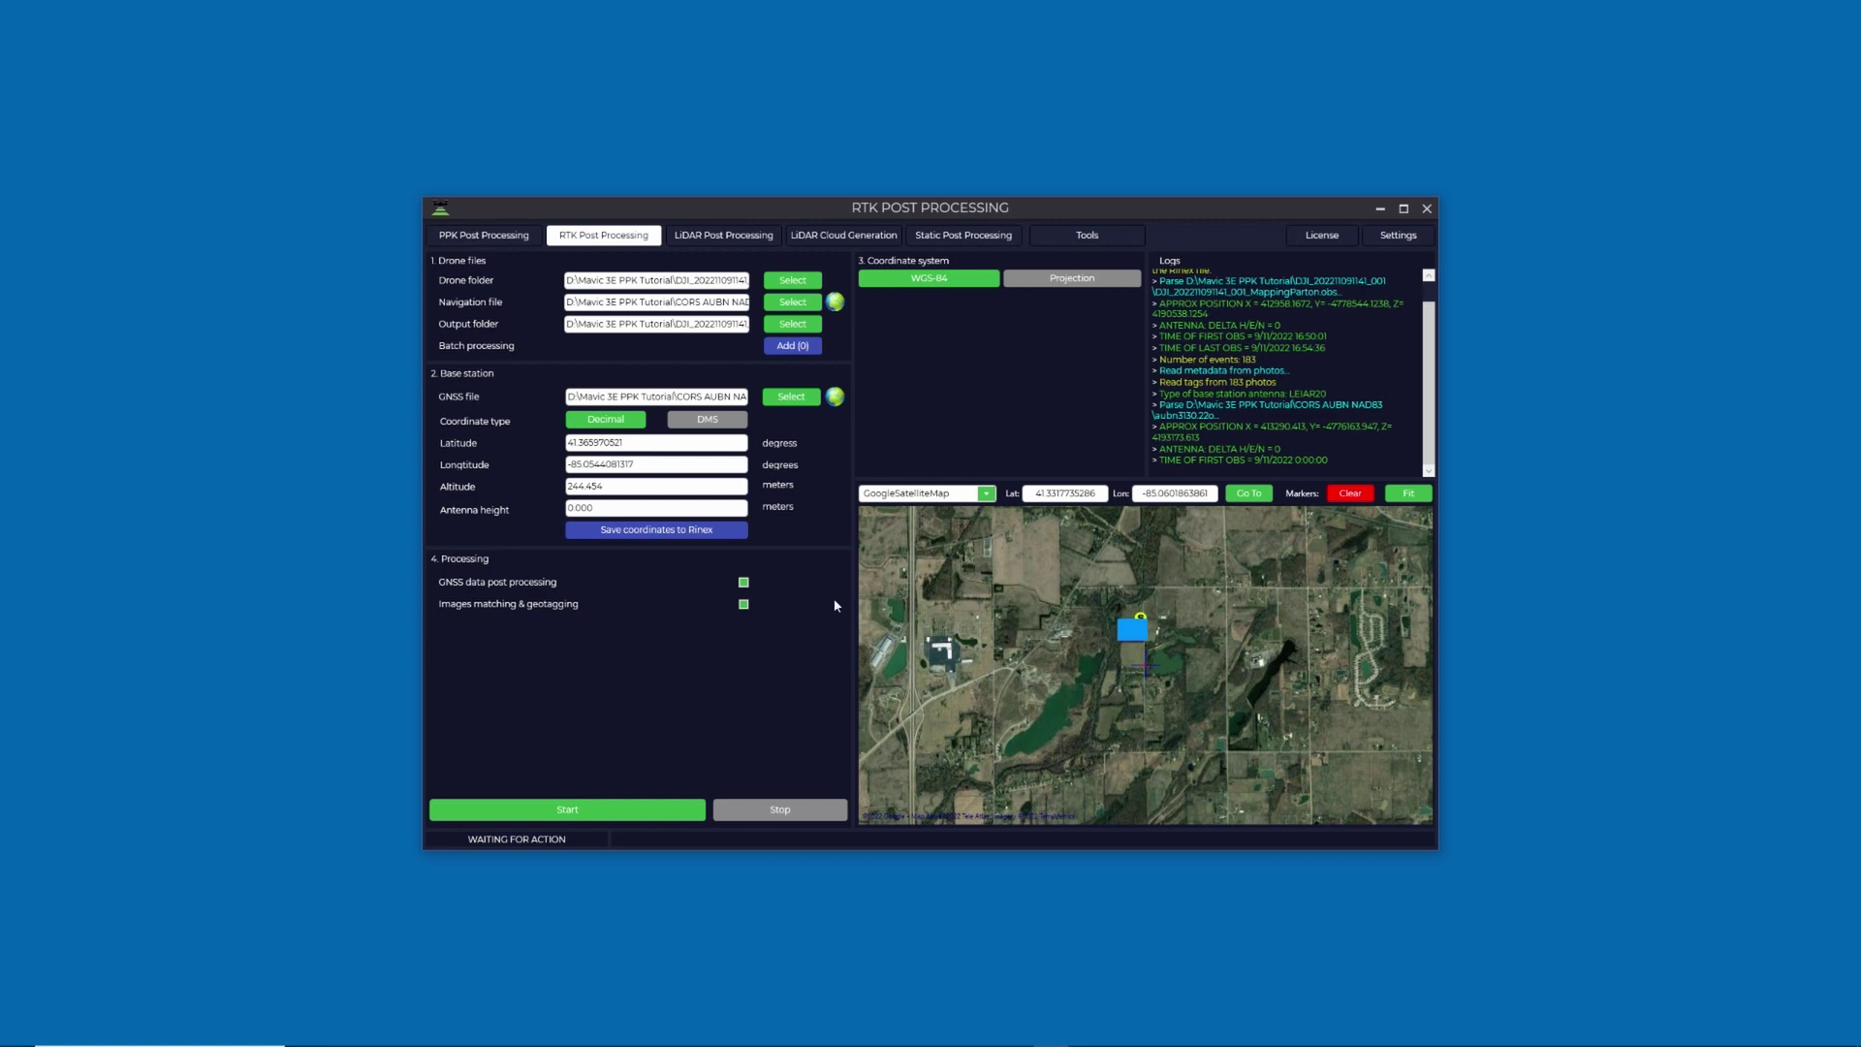
Start GNSS post-processing with image matching and geotagging for the Mavic 3E flight
{"action": "left_click", "coordinate": [578, 811]}
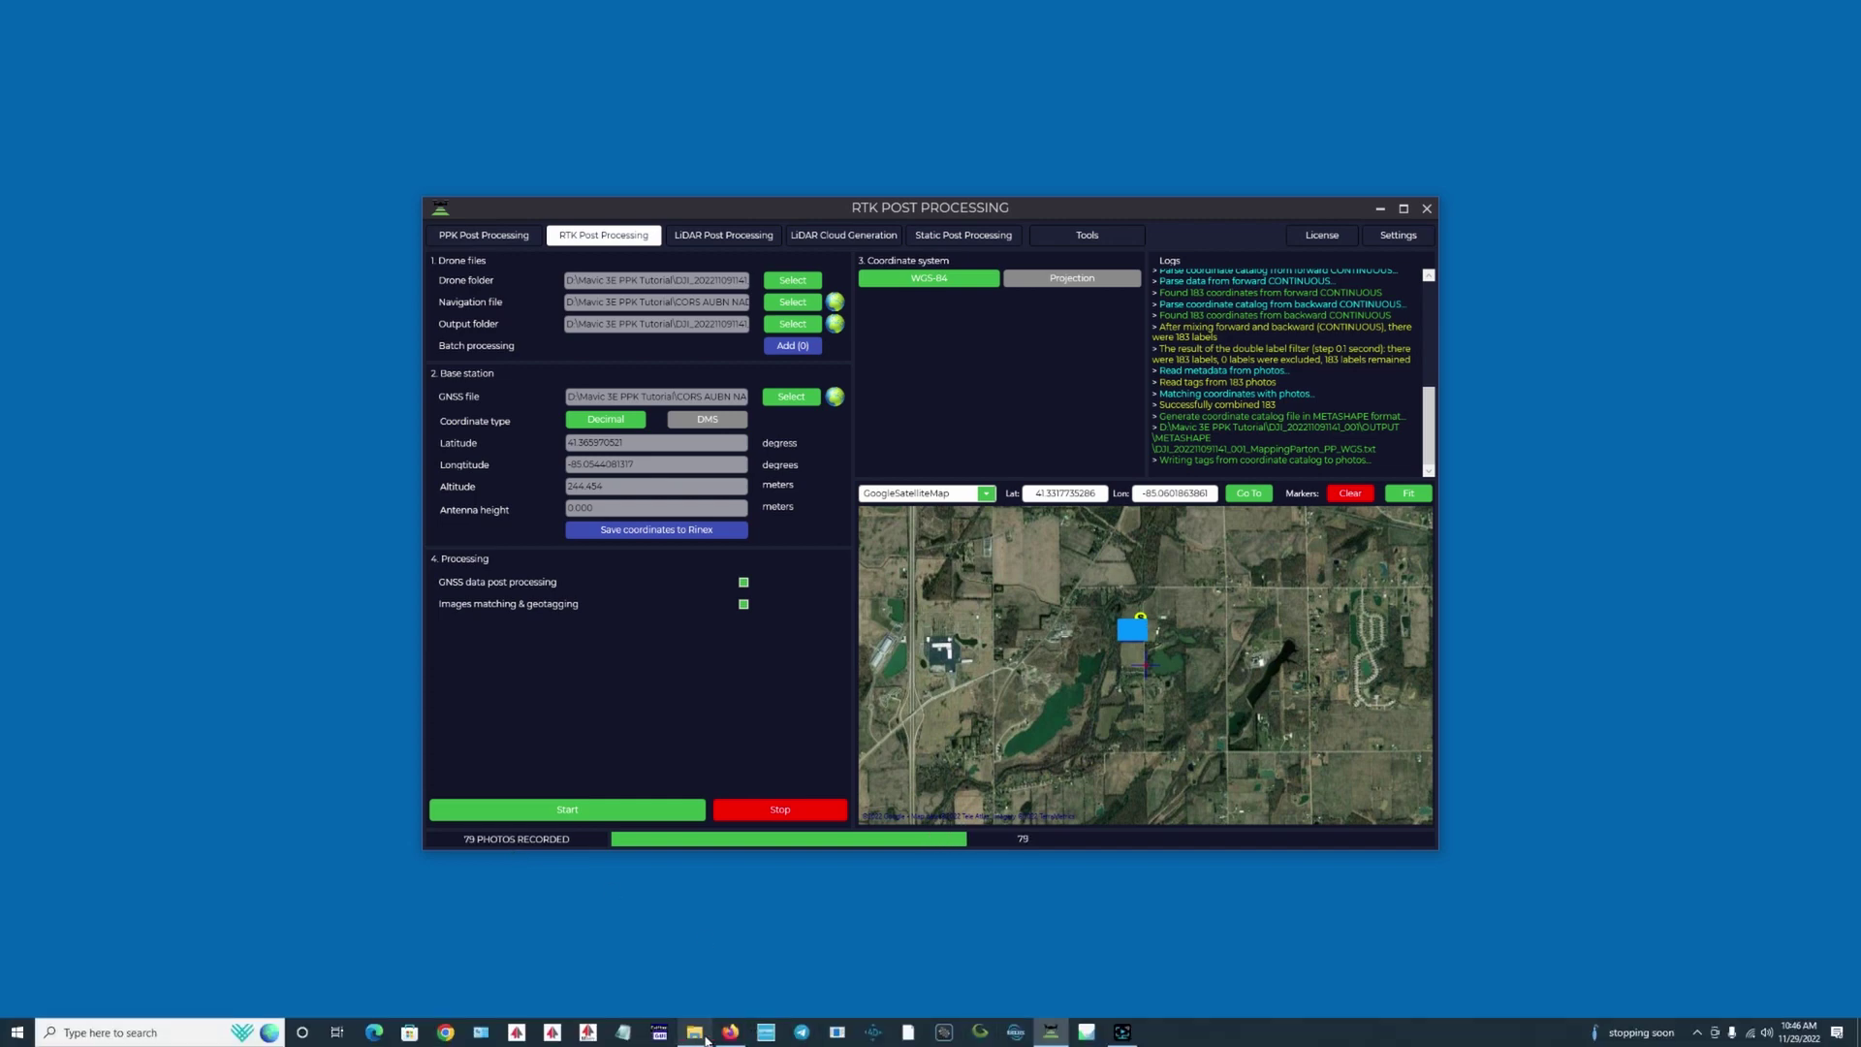
Open the OUTPUT\UpdateTags folder in File Explorer beside the RTK app to watch retagged photos
{"action": "left_click", "coordinate": [694, 1031]}
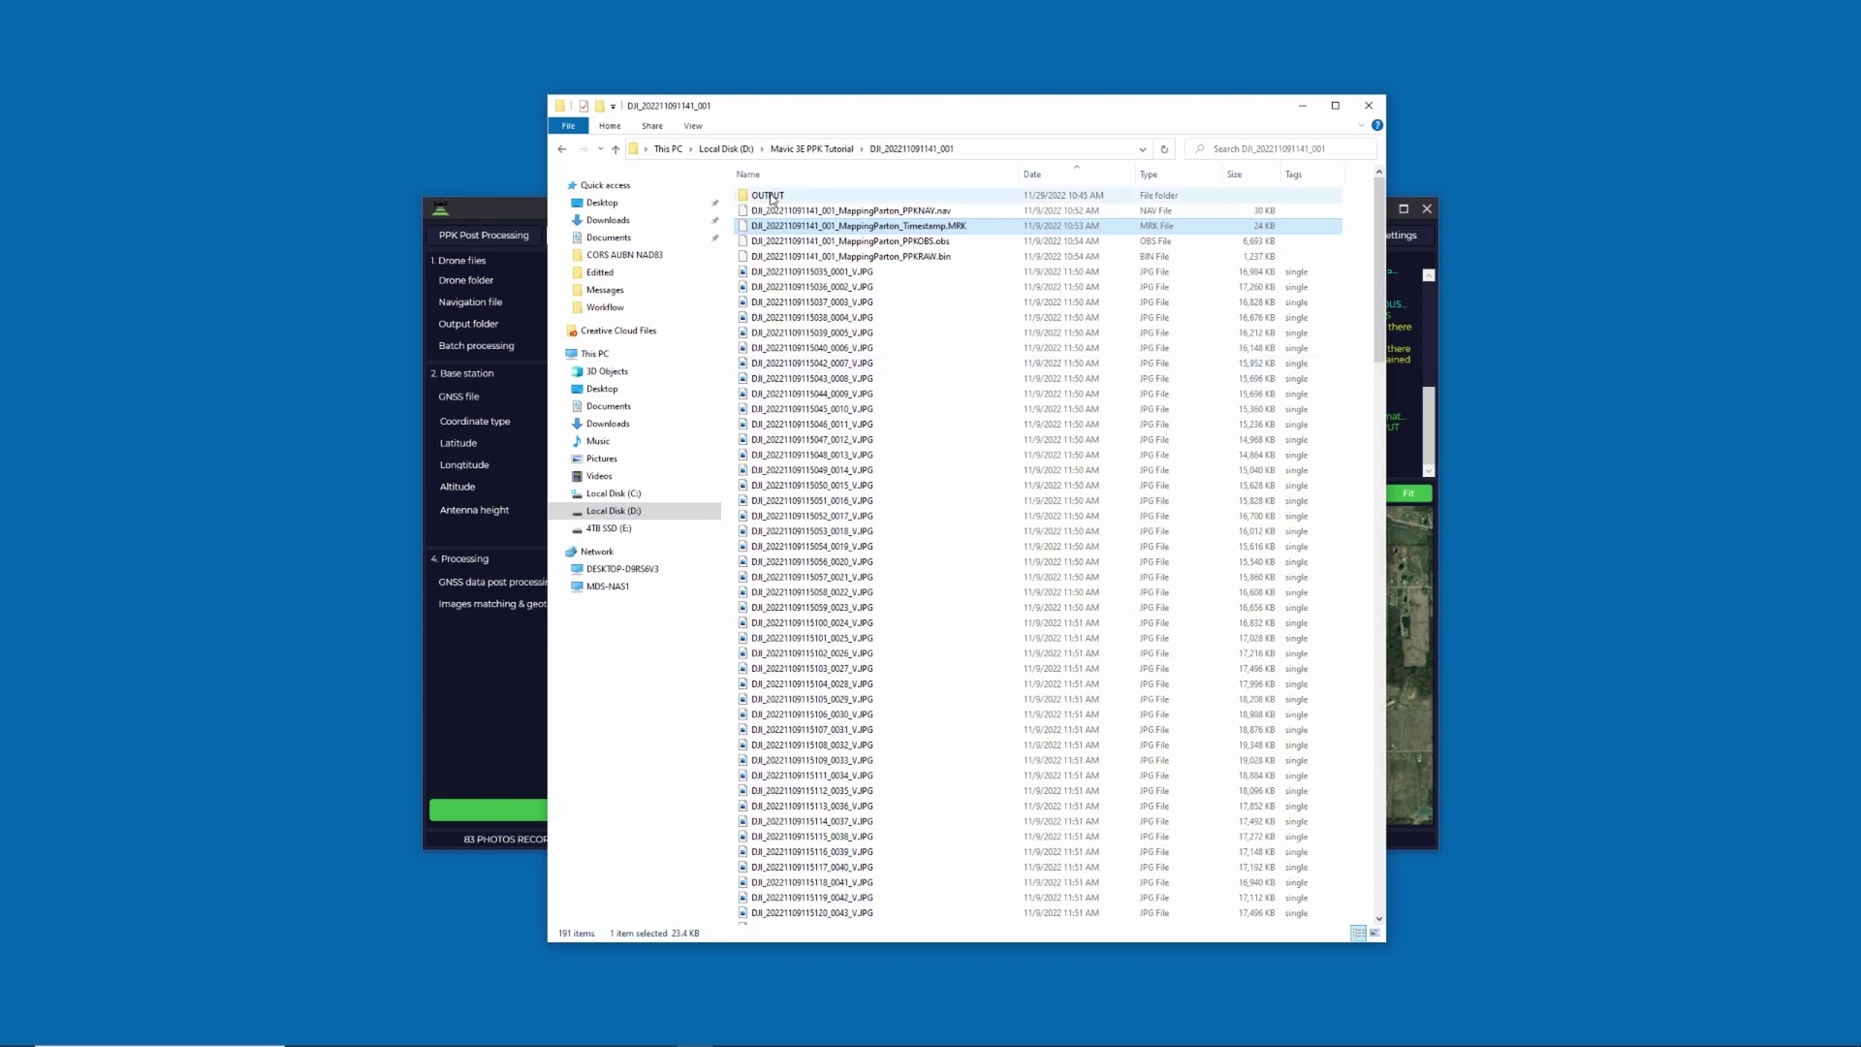
{"action": "double_click", "coordinate": [769, 197]}
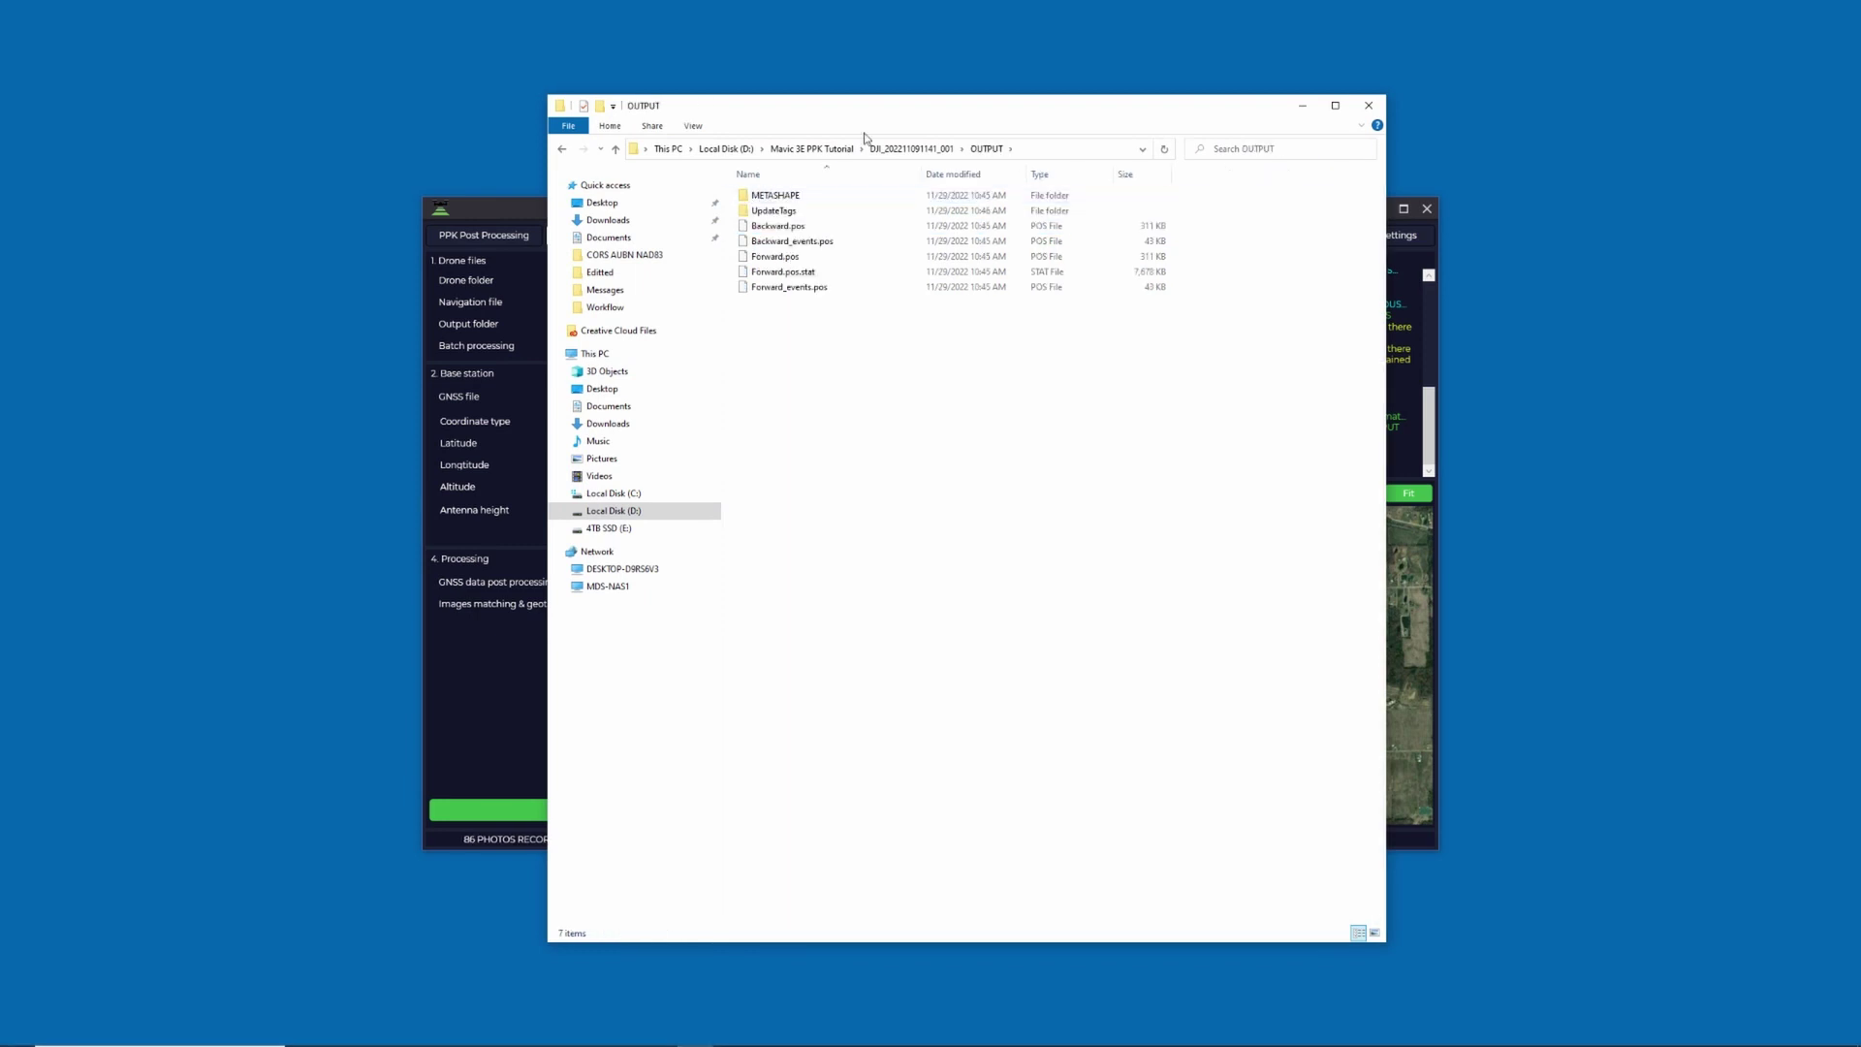
{"action": "left_click_drag", "start_coordinate": [897, 113], "coordinate": [1261, 113]}
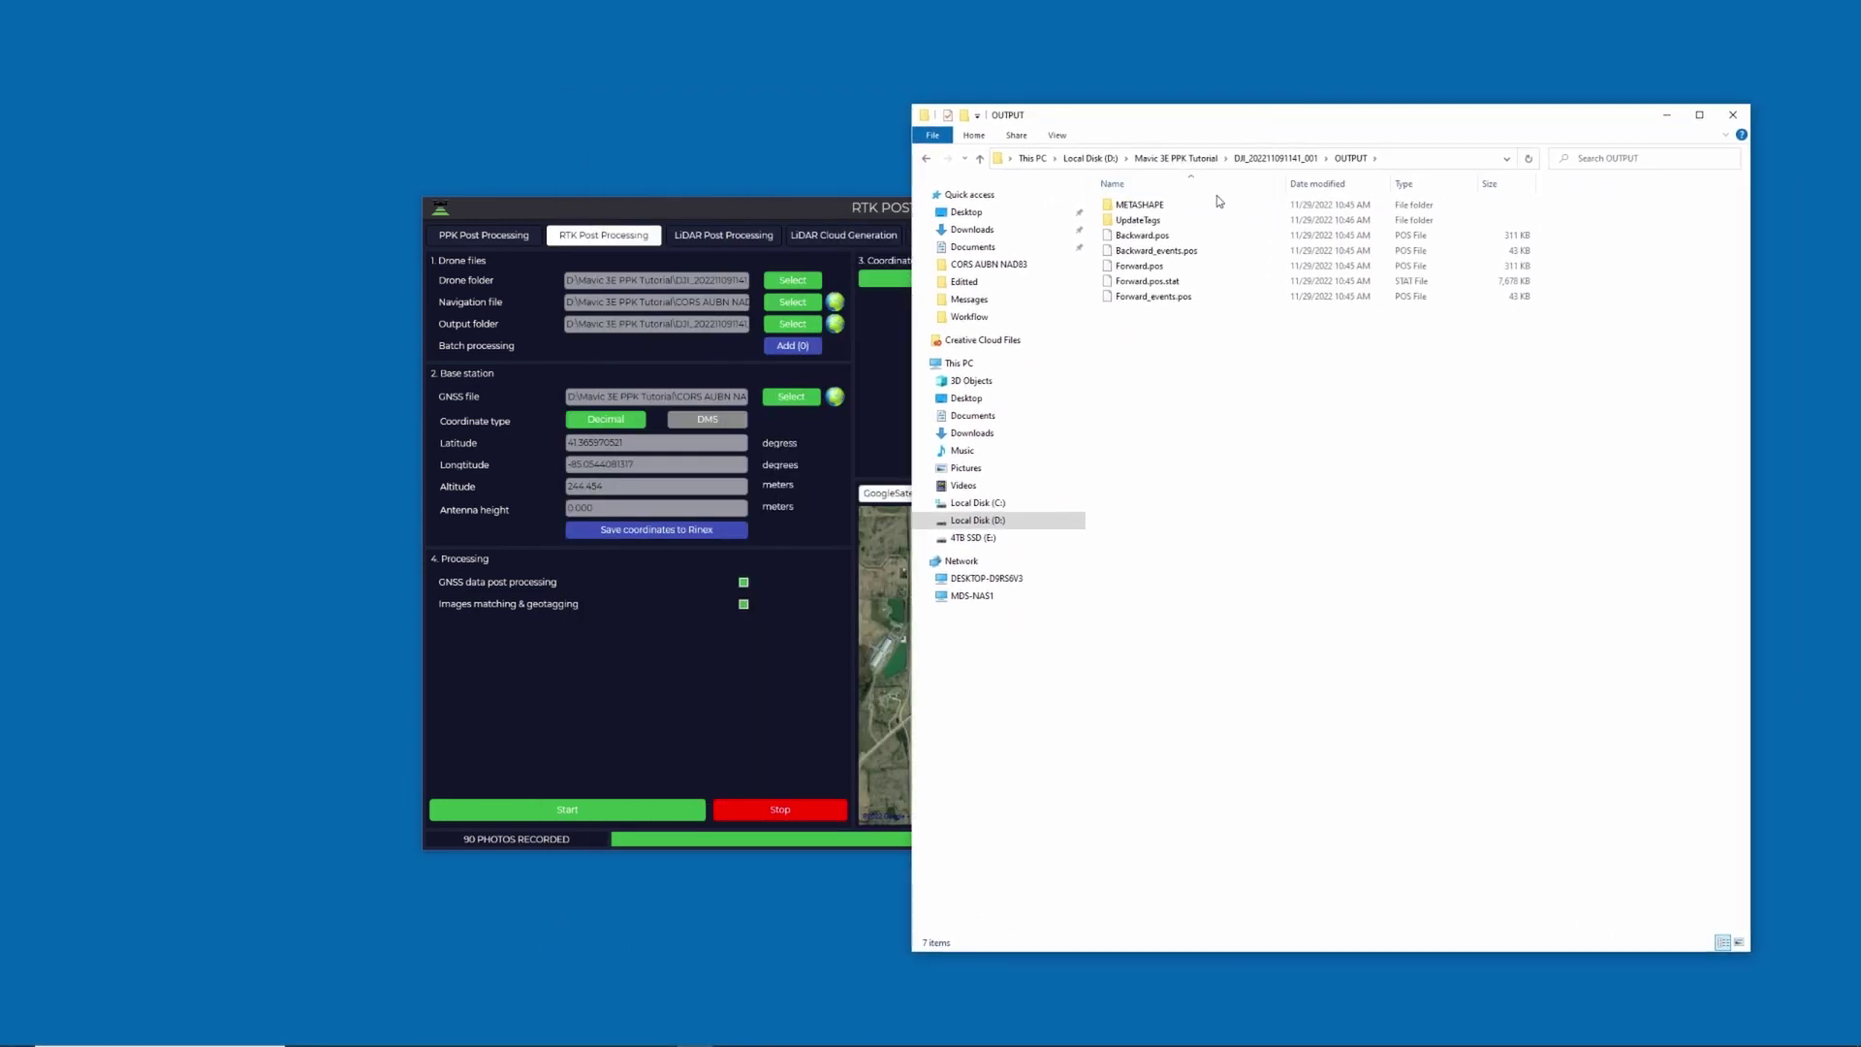
{"action": "double_click", "coordinate": [1138, 220]}
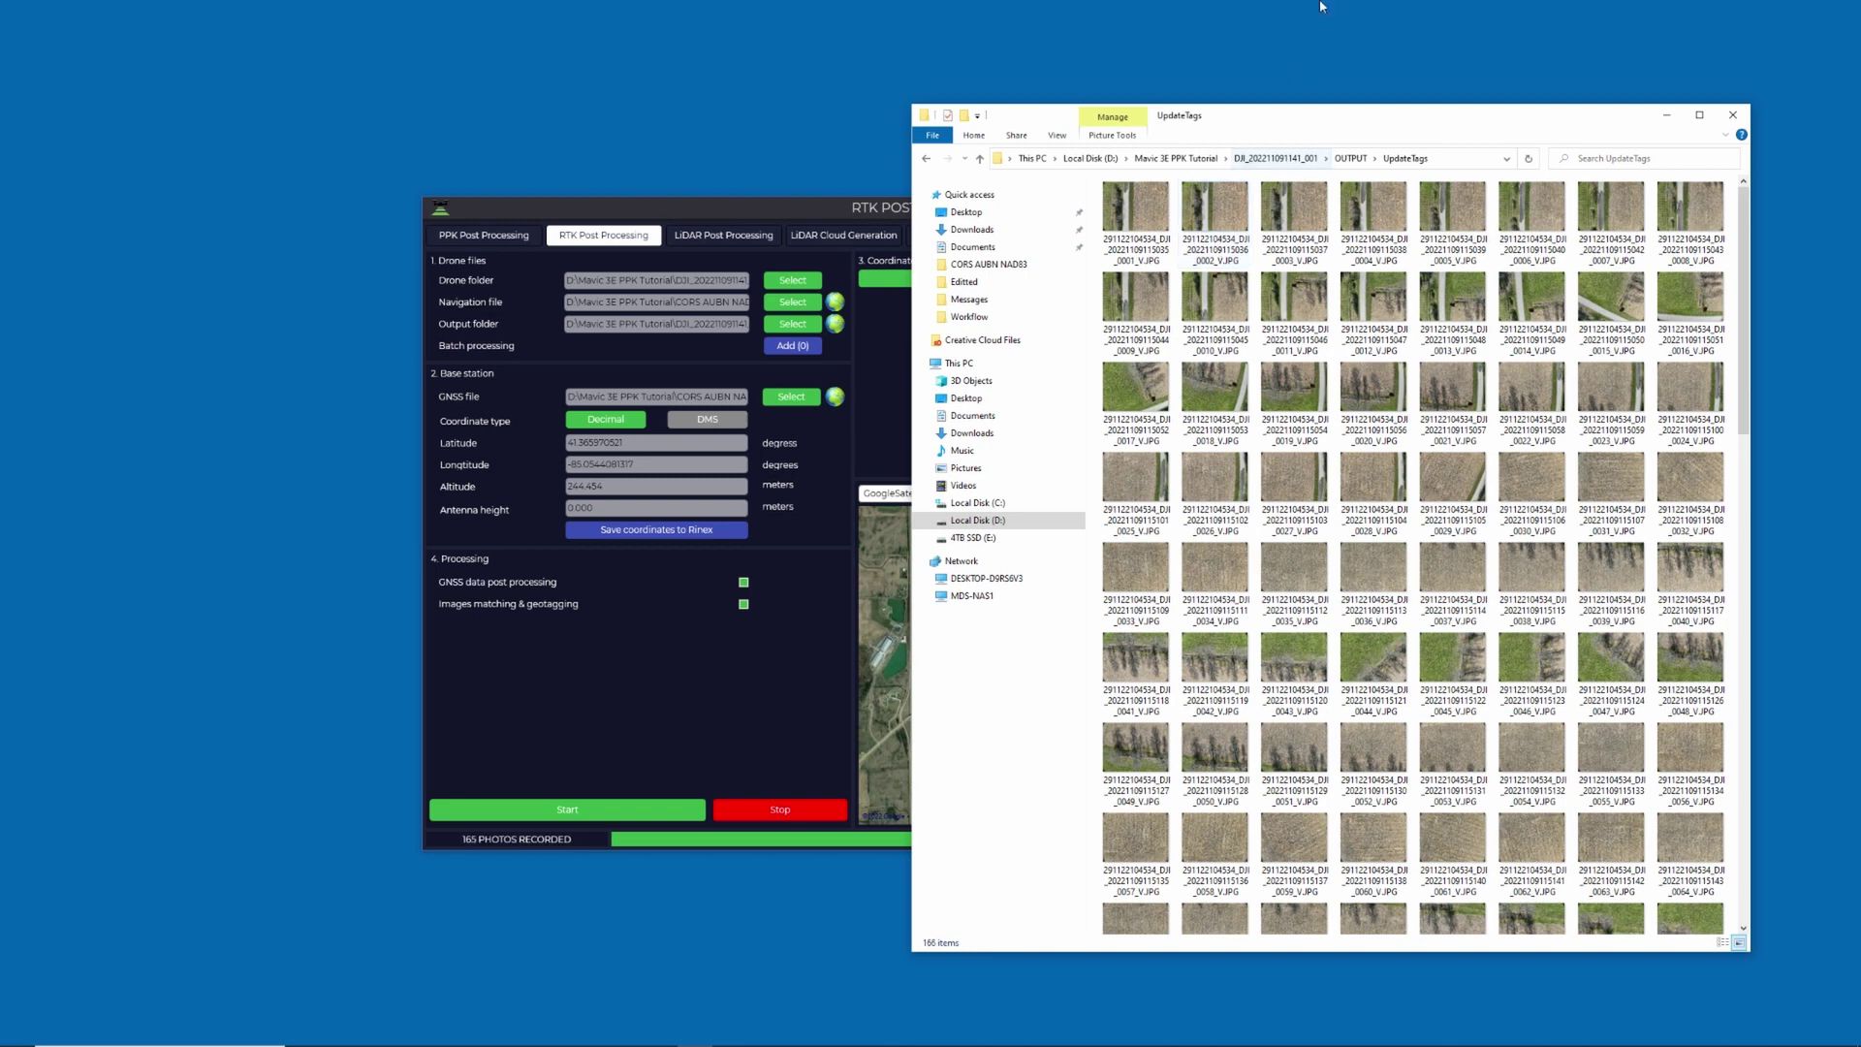
{"action": "left_click_drag", "start_coordinate": [1267, 118], "coordinate": [1370, 89]}
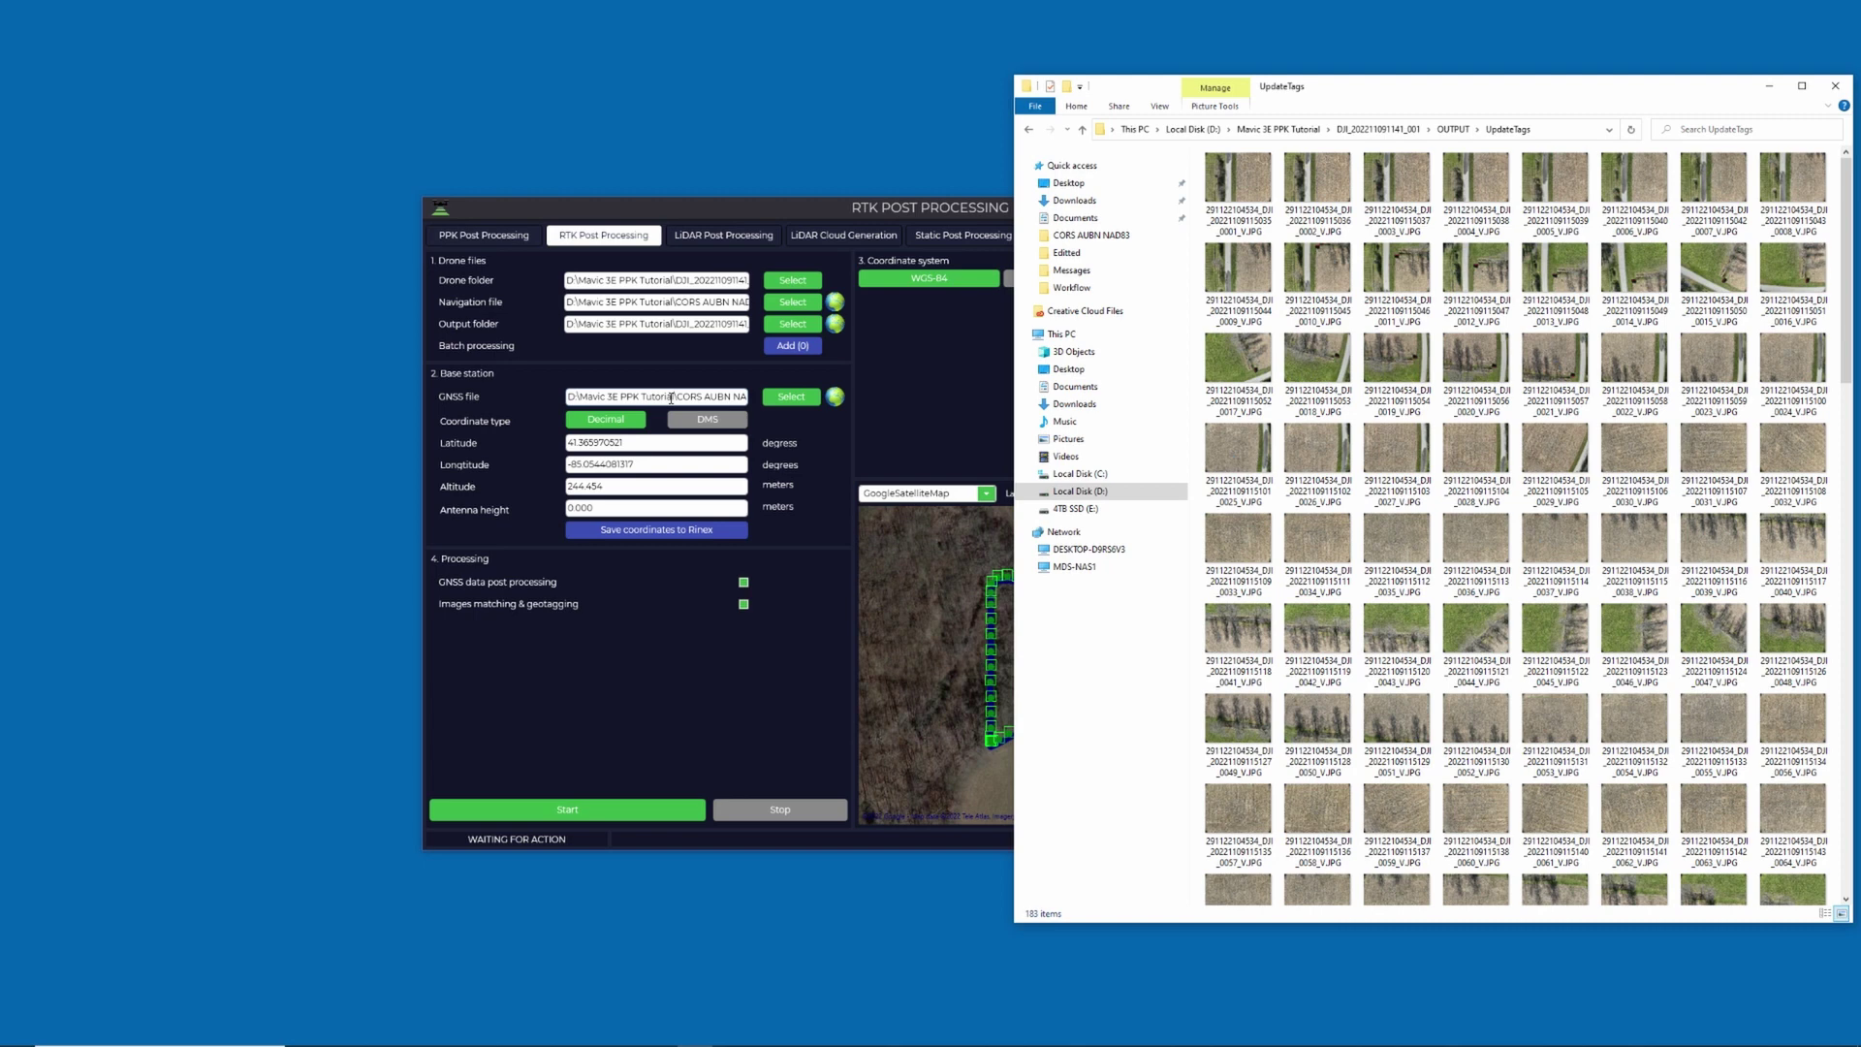
Select the base station latitude value after the run updates metadata for 183 photos
{"action": "left_click_drag", "start_coordinate": [641, 447], "coordinate": [574, 443]}
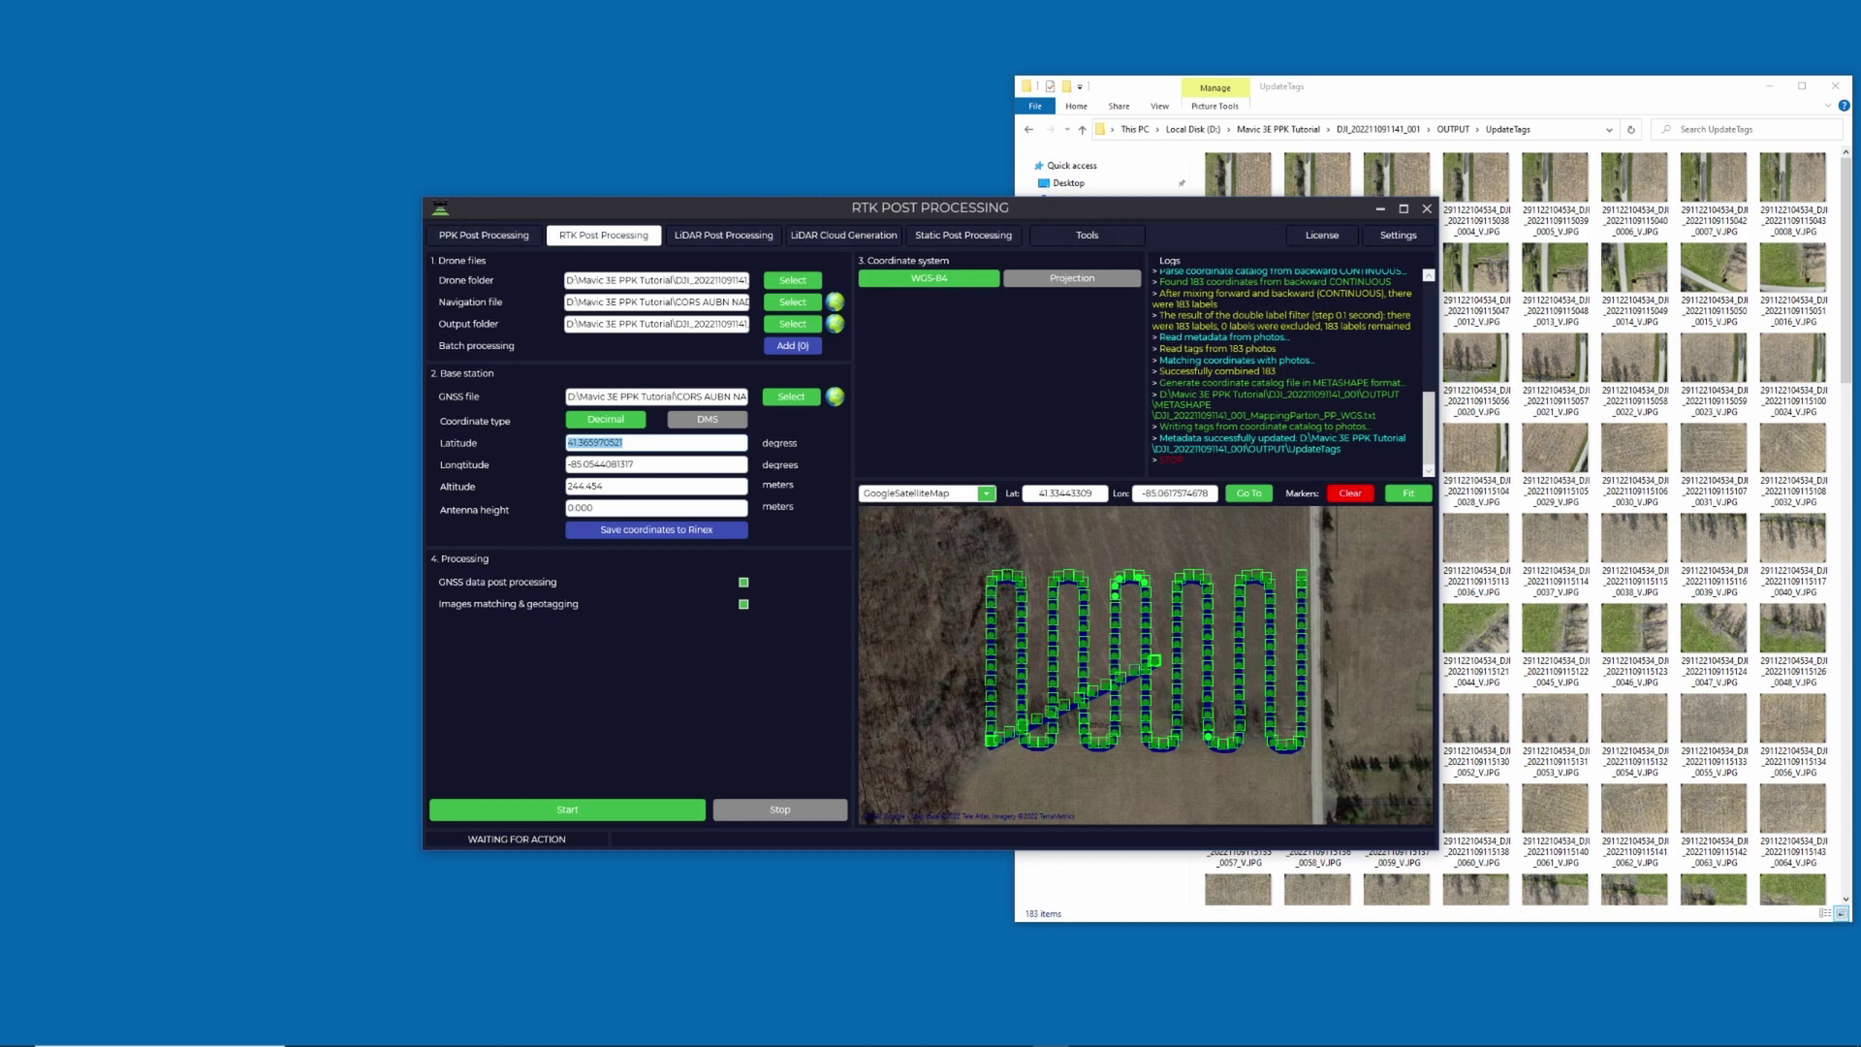
Go to the Drone Mapping Tools PPK Software collection in Firefox and scroll to the TopoDrone product
{"action": "left_click", "coordinate": [734, 1035]}
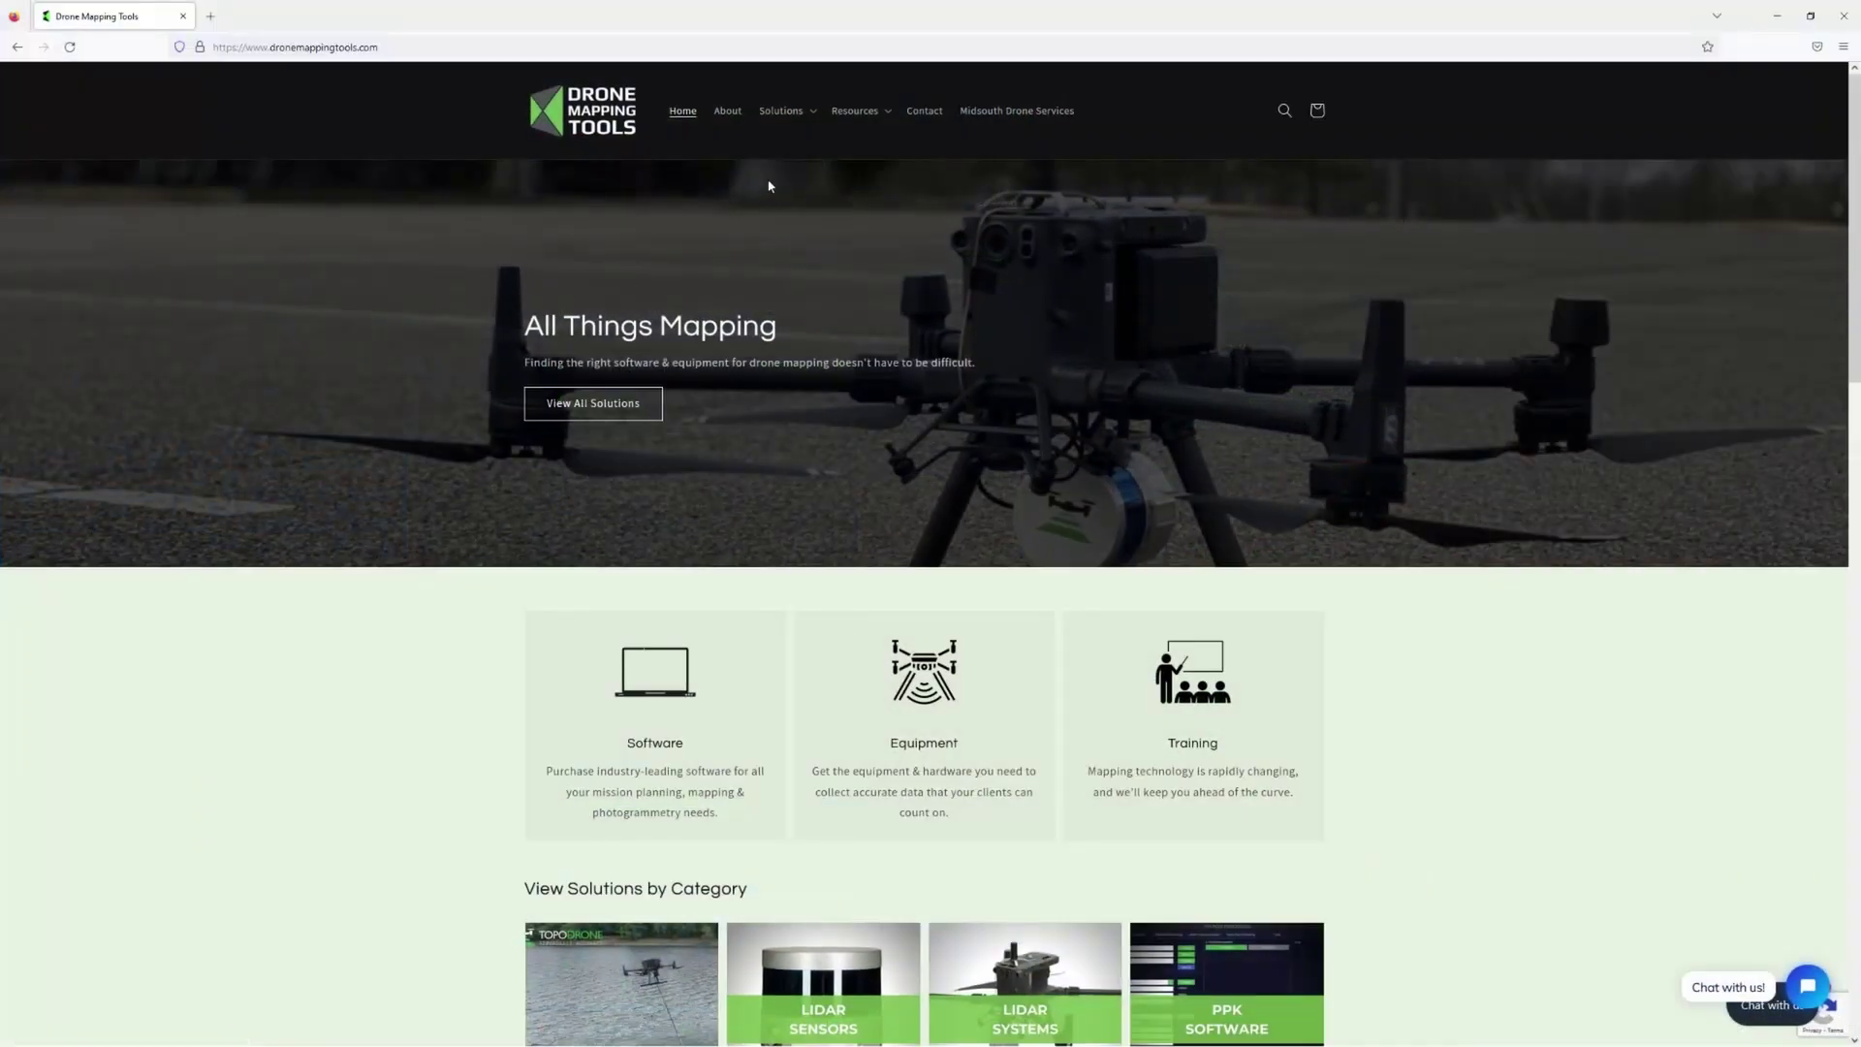
{"action": "left_click", "coordinate": [797, 121]}
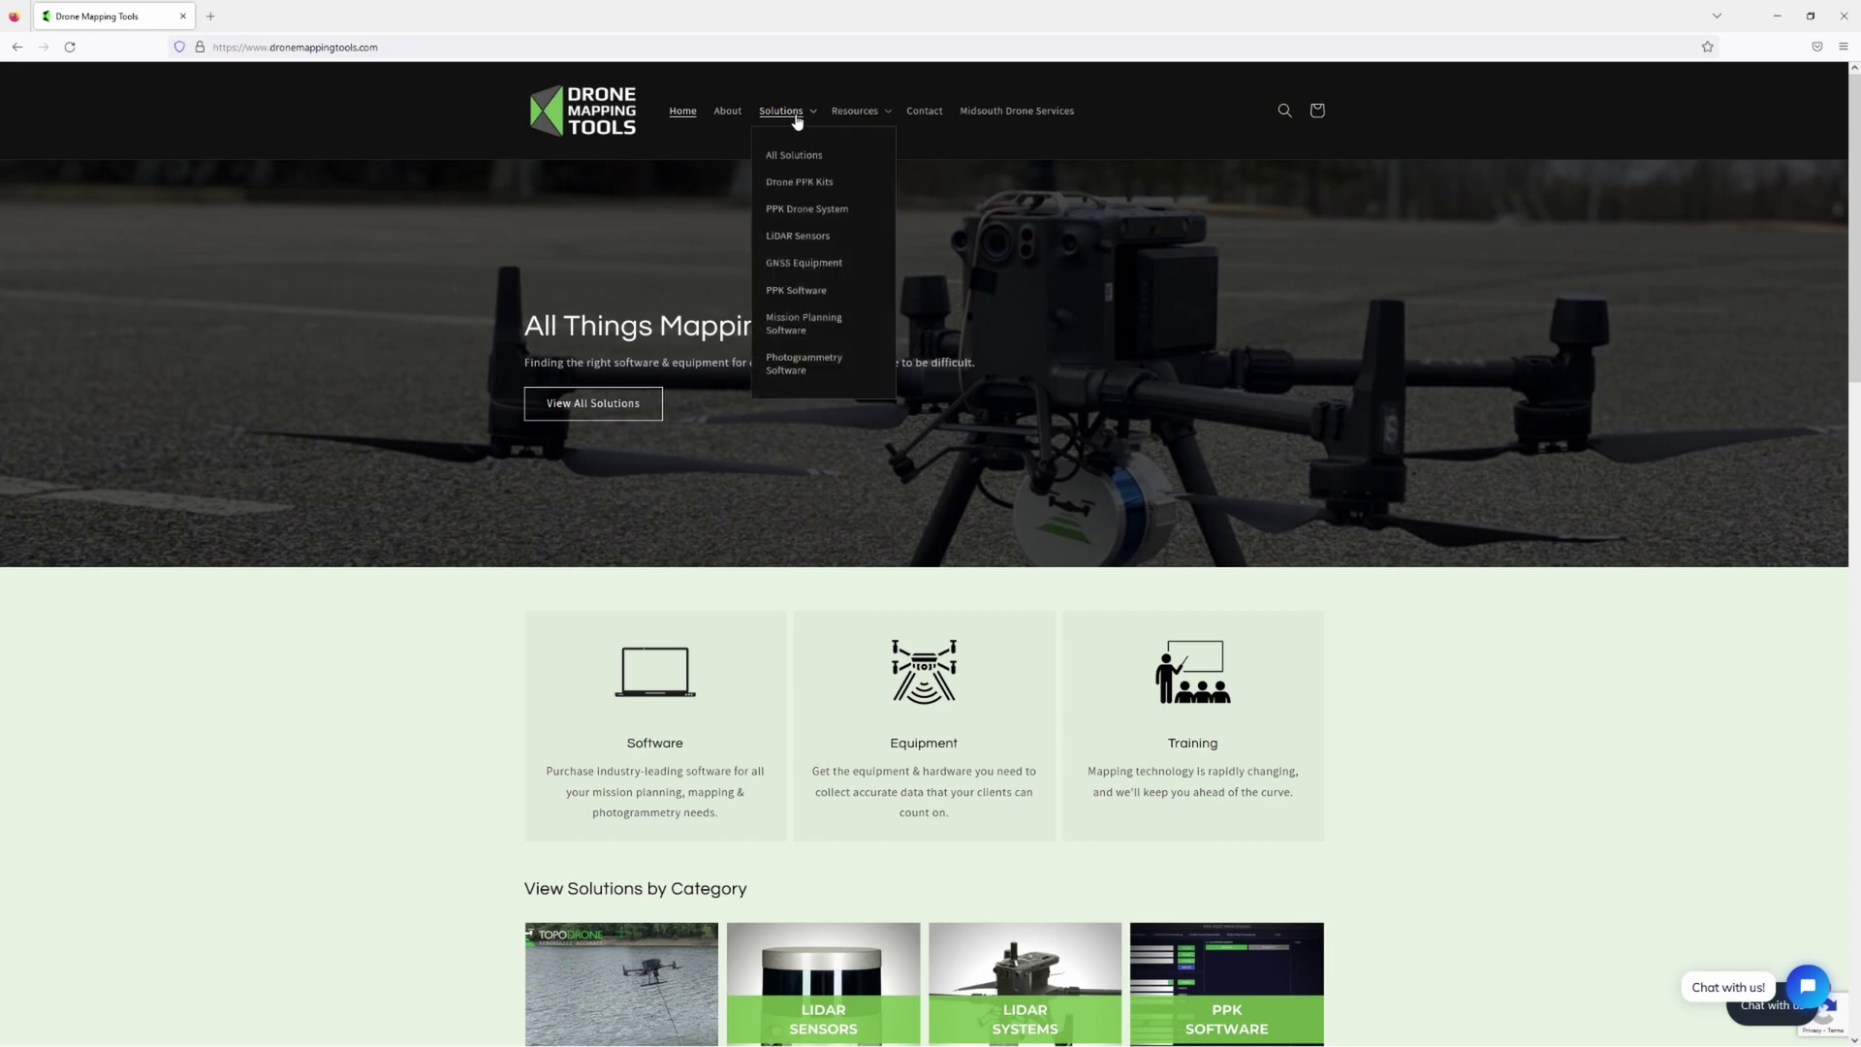
{"action": "left_click", "coordinate": [816, 292]}
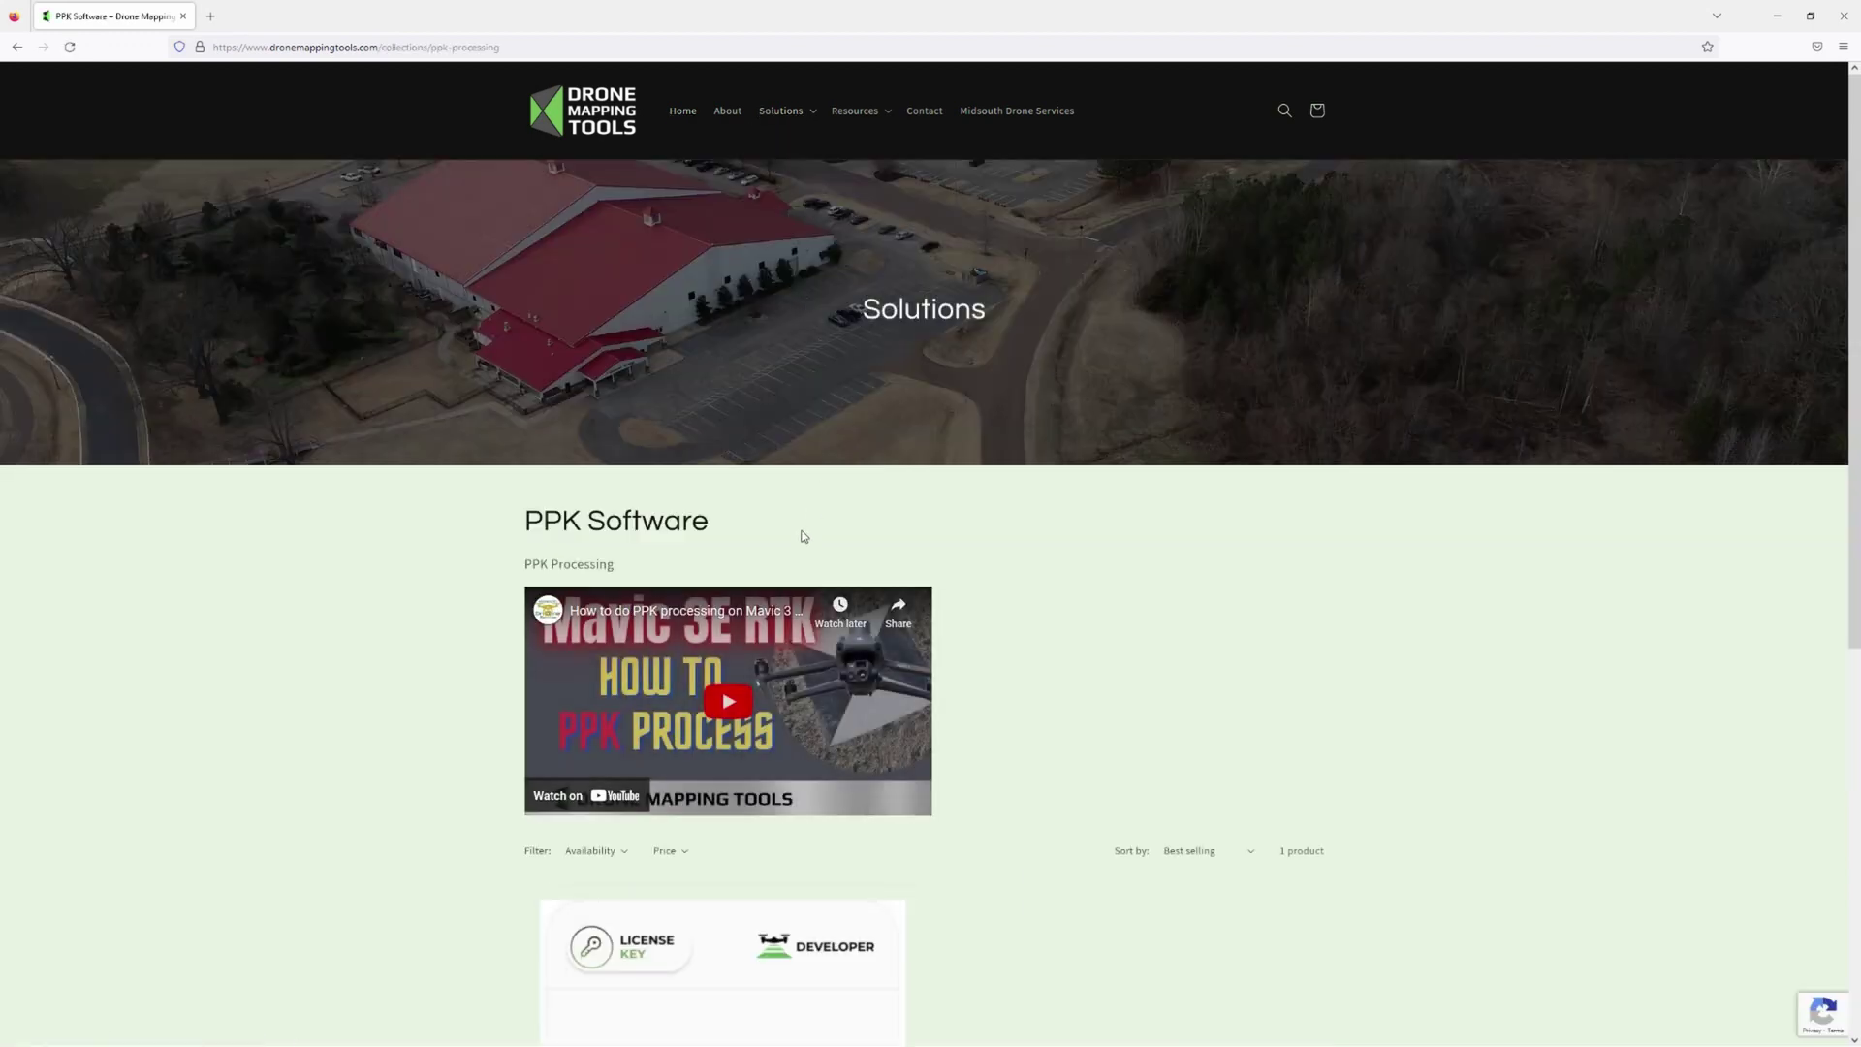
{"action": "scroll", "coordinate": [717, 704], "scroll_direction": "down", "scroll_amount": 3}
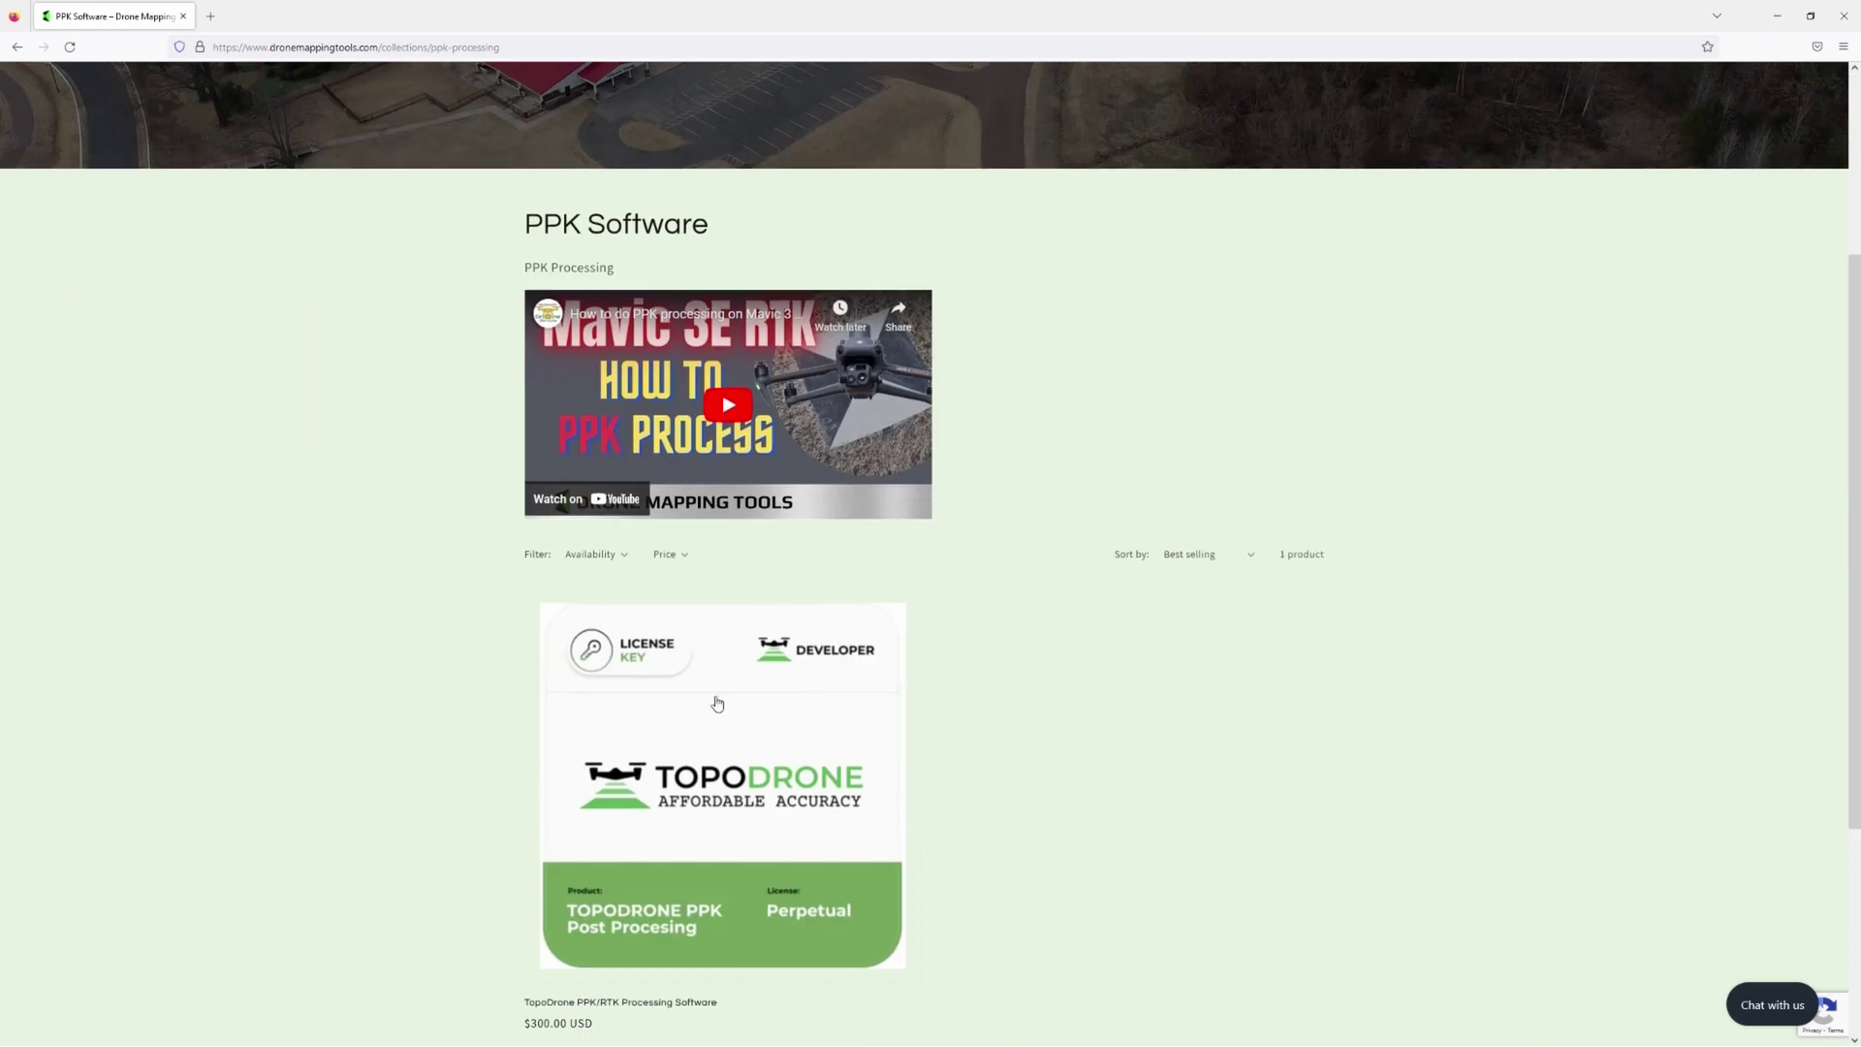
Open the $300.00 TopoDrone PPK/RTK Processing Software product page and skim its description
{"action": "left_click", "coordinate": [732, 781]}
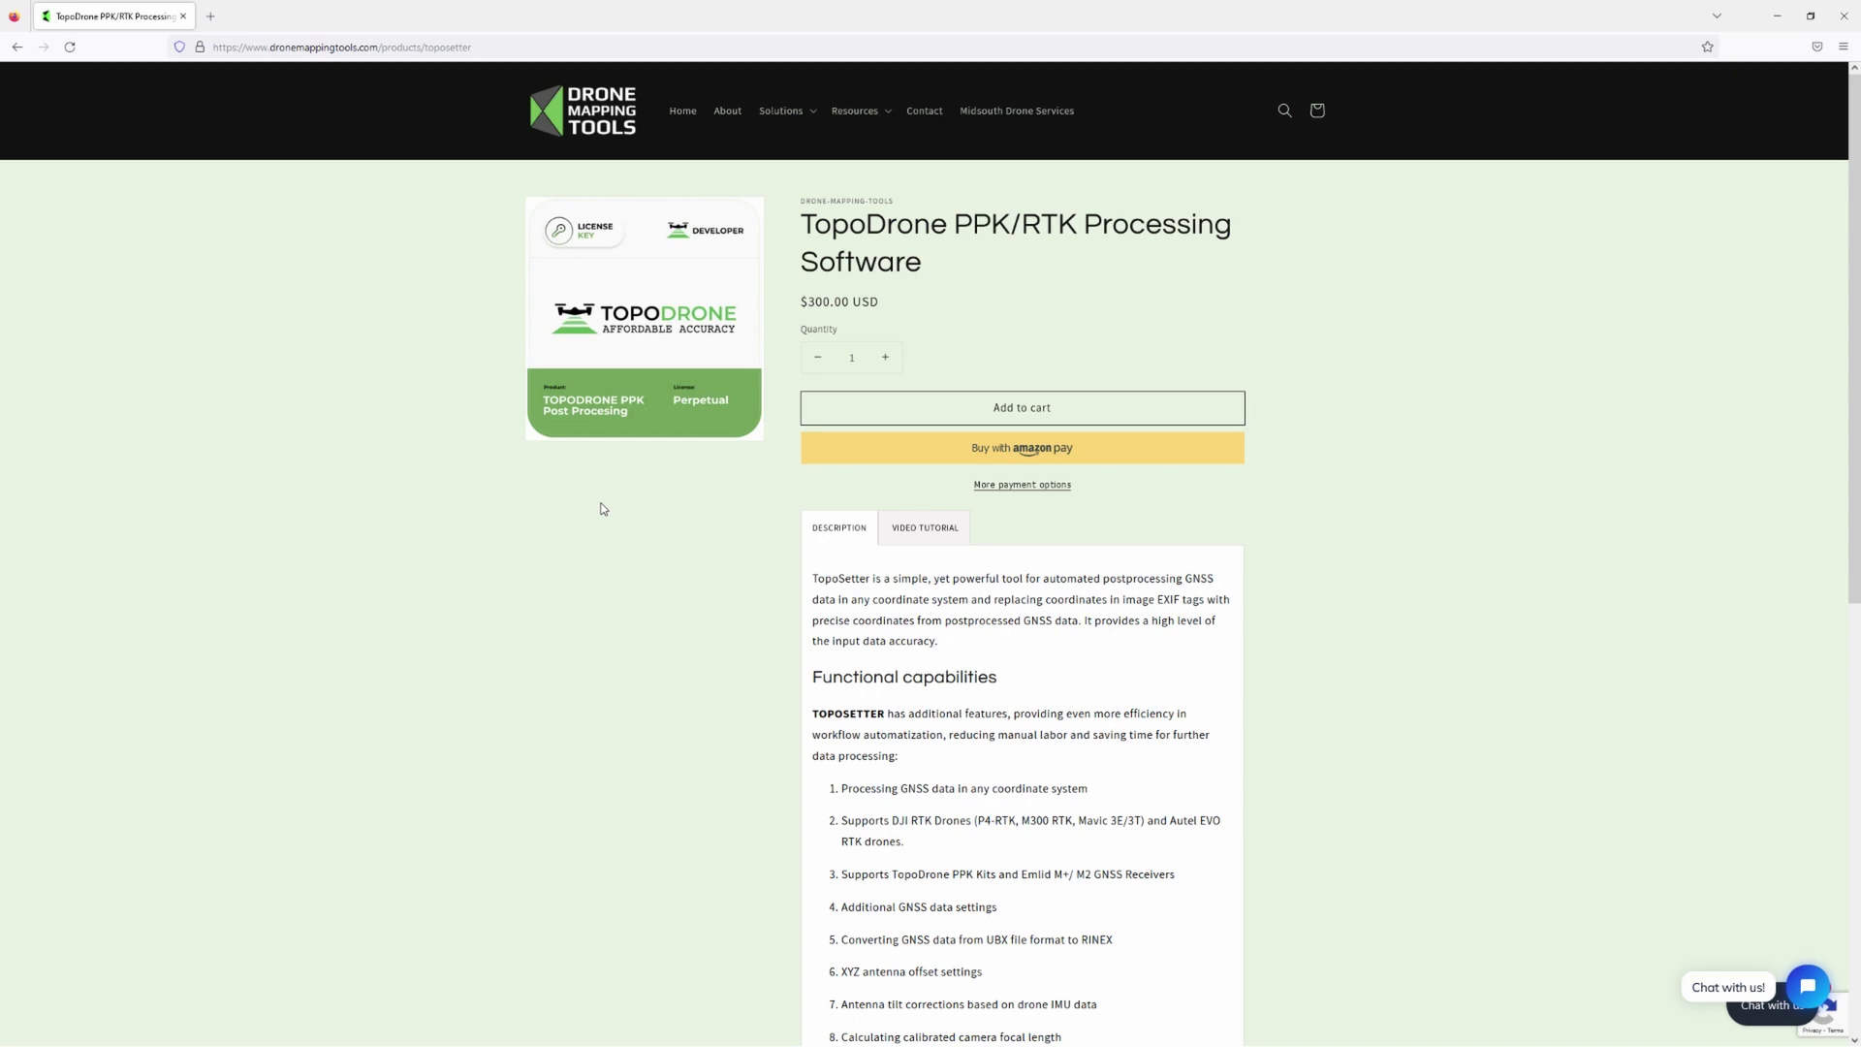
{"action": "scroll", "coordinate": [841, 624], "scroll_direction": "down", "scroll_amount": 7}
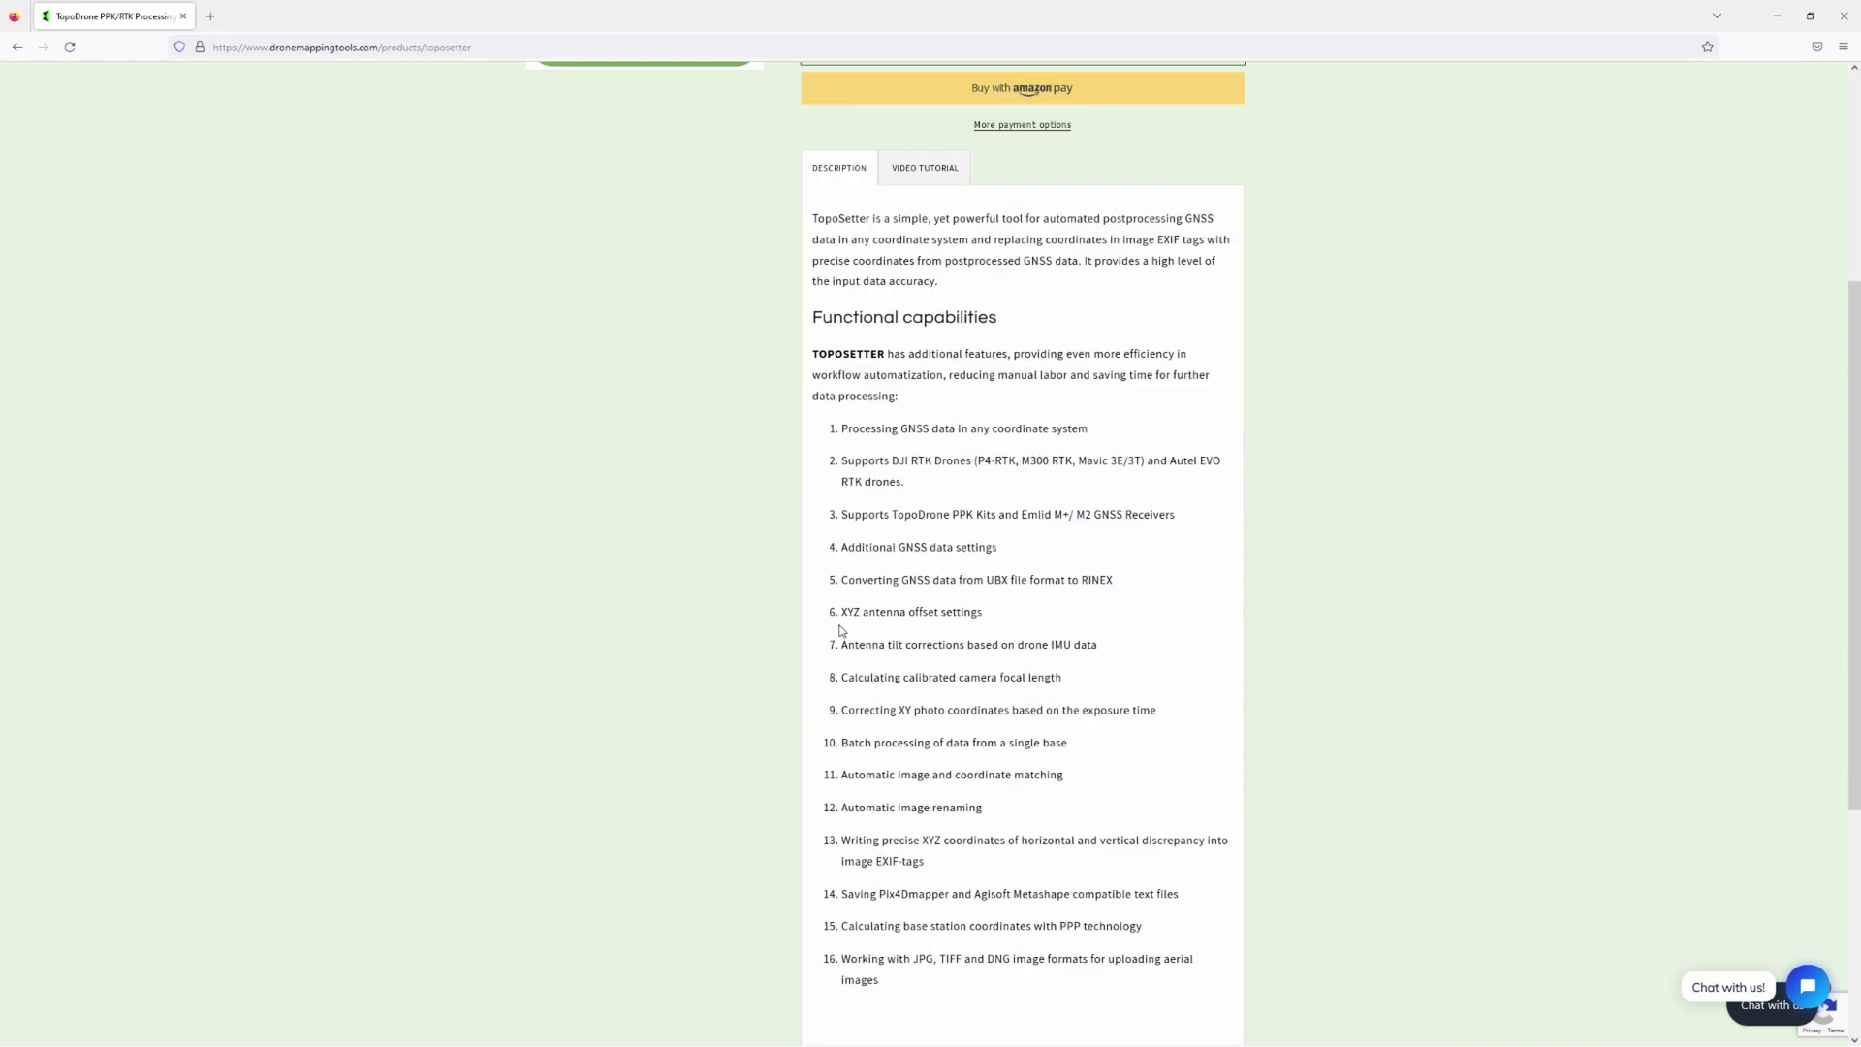
{"action": "scroll", "coordinate": [841, 624], "scroll_direction": "up", "scroll_amount": 7}
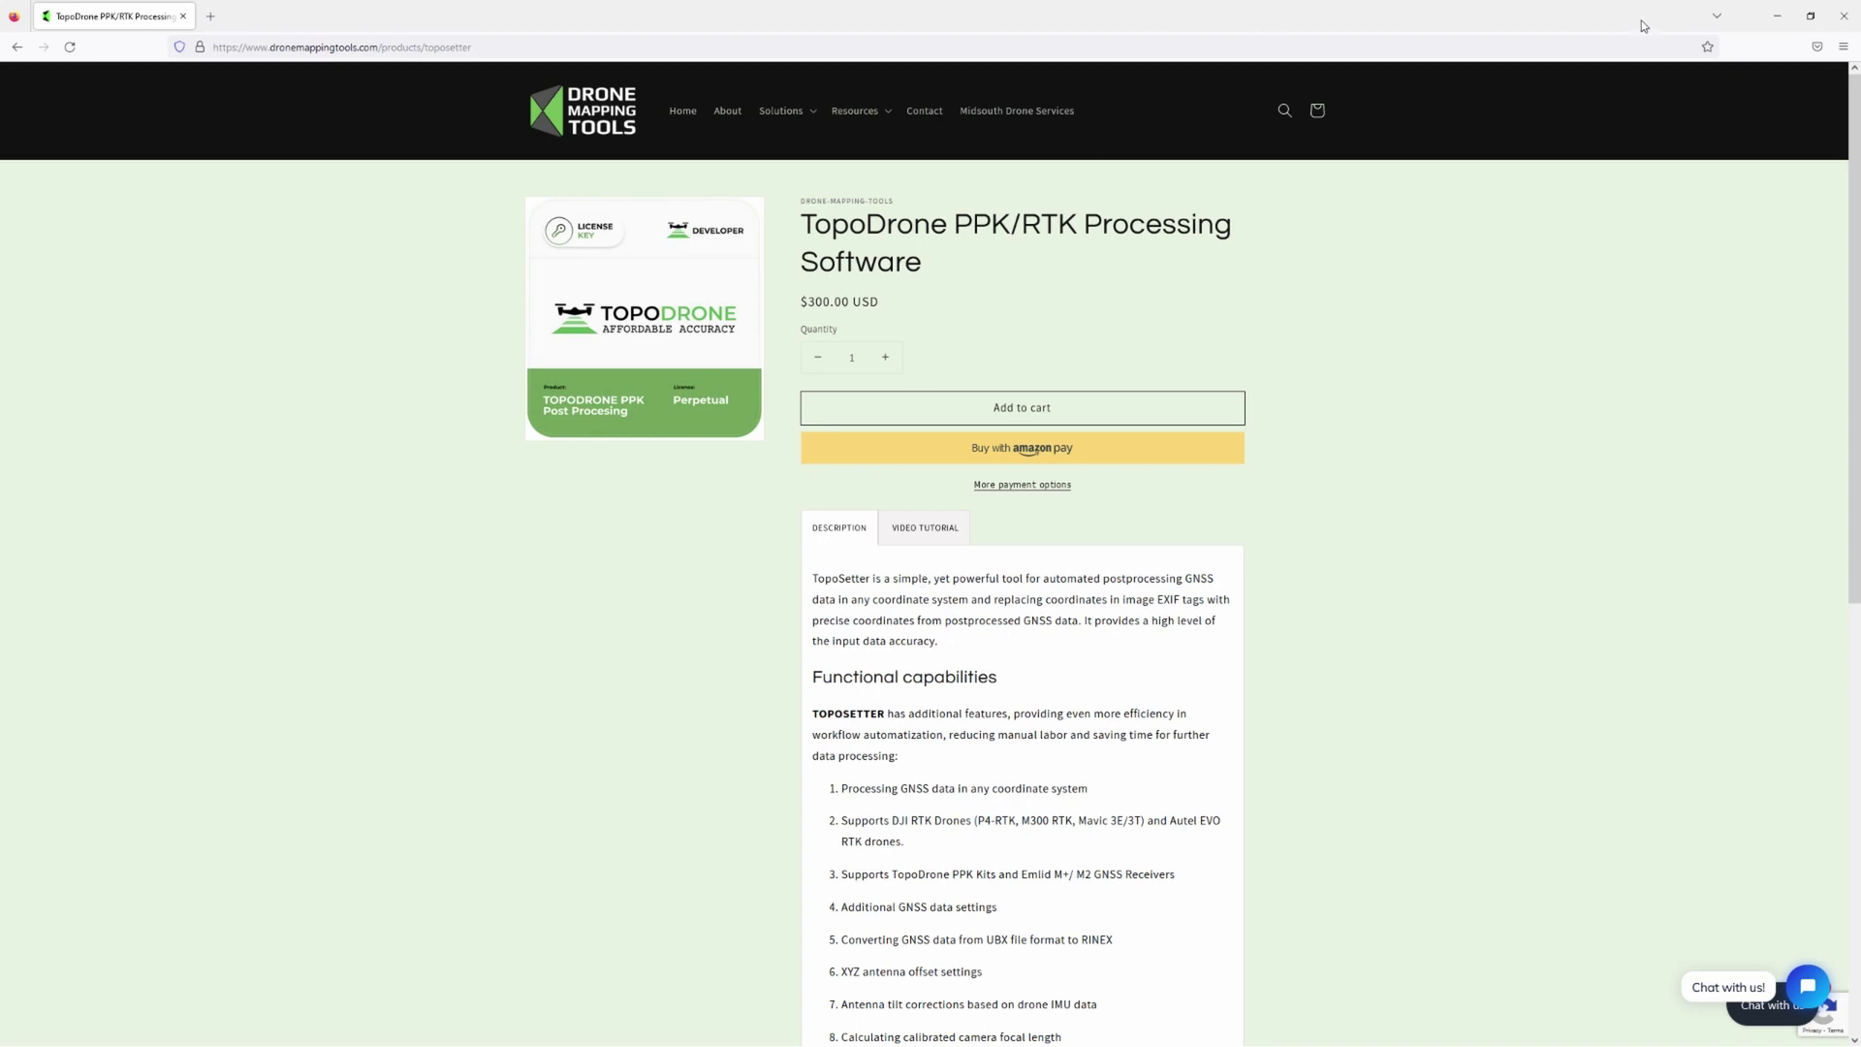
{"action": "left_click", "coordinate": [1769, 19]}
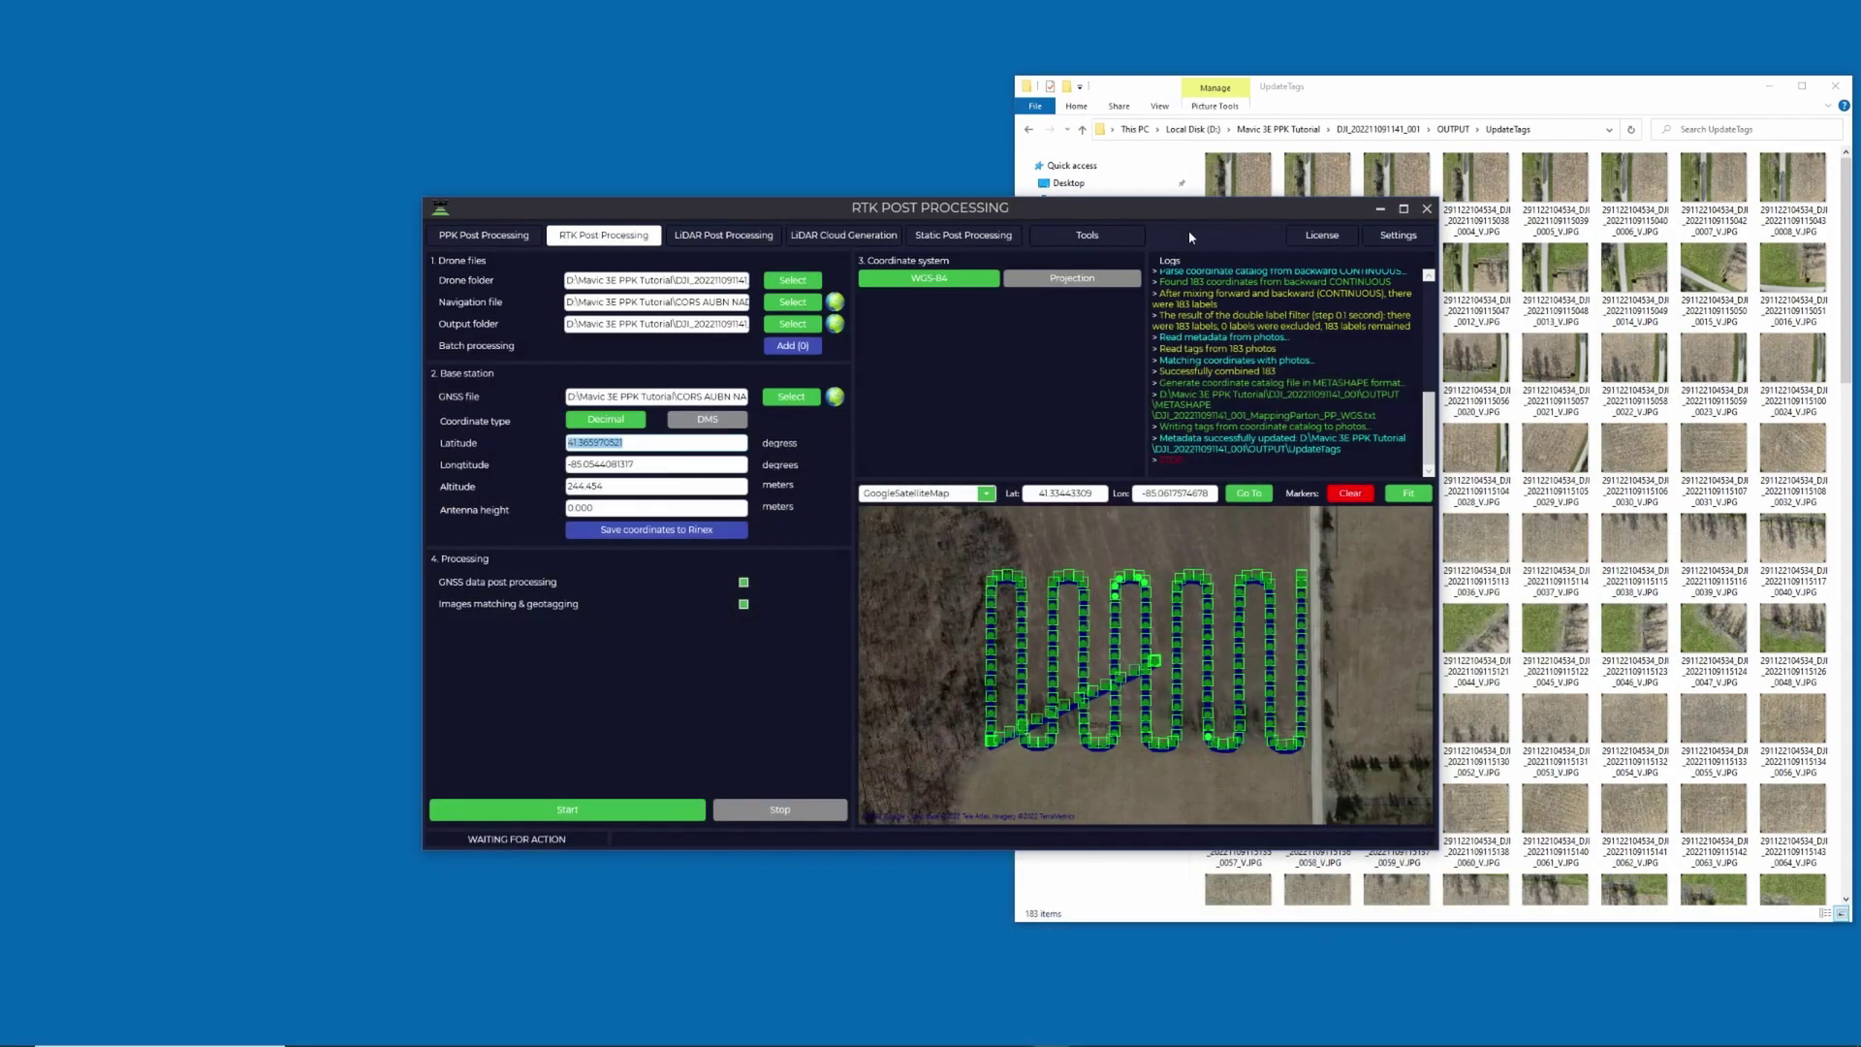